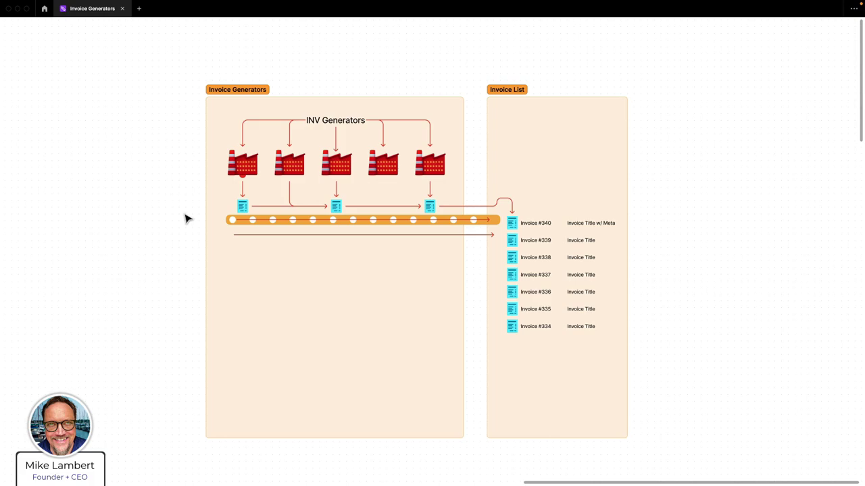
- Switch to Firefox and look through the invoice list and the on-demand, recurring and accumulating generator lists, ending on the on-demand one
{"action": "key", "text": "ctrl+Left"}
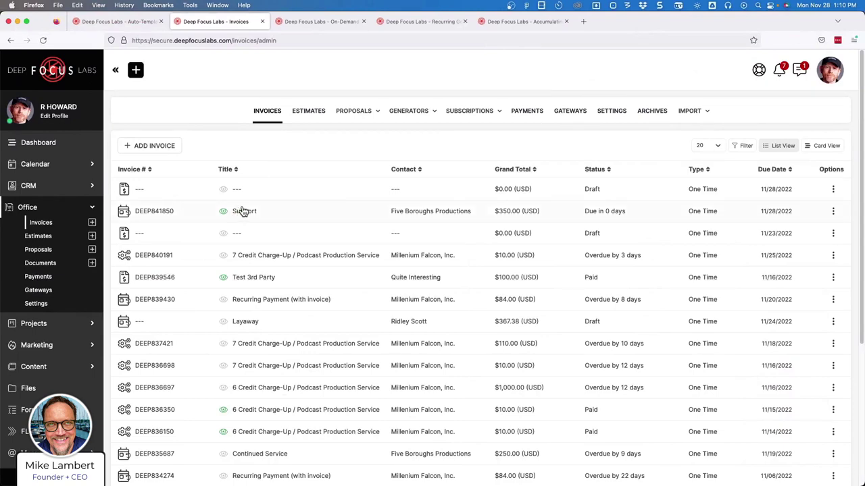
{"action": "mouse_move", "coordinate": [408, 115]}
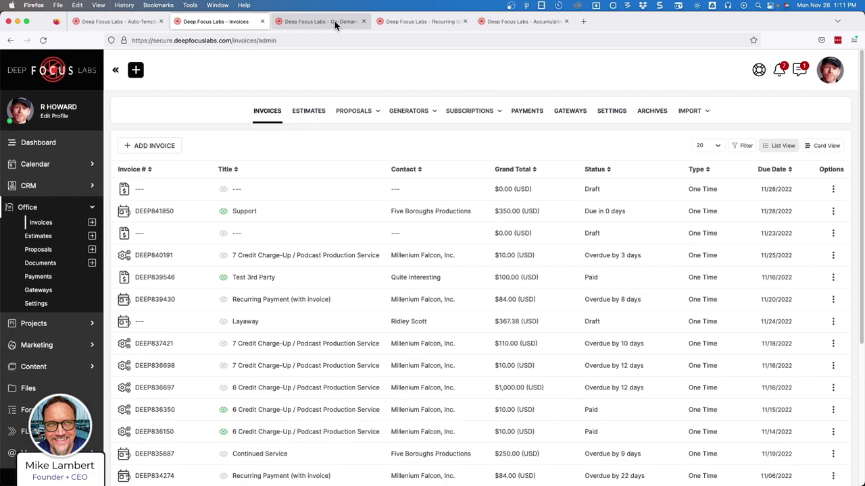
{"action": "left_click", "coordinate": [334, 21]}
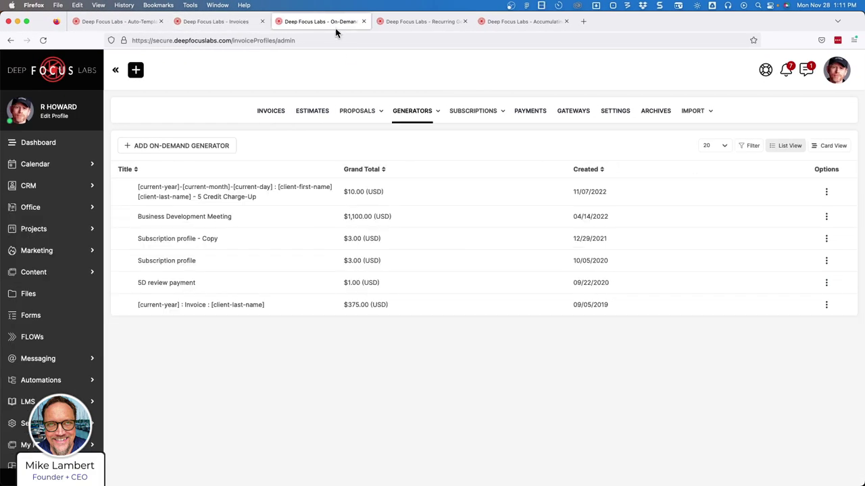
{"action": "left_click", "coordinate": [397, 24]}
{"action": "left_click", "coordinate": [500, 27]}
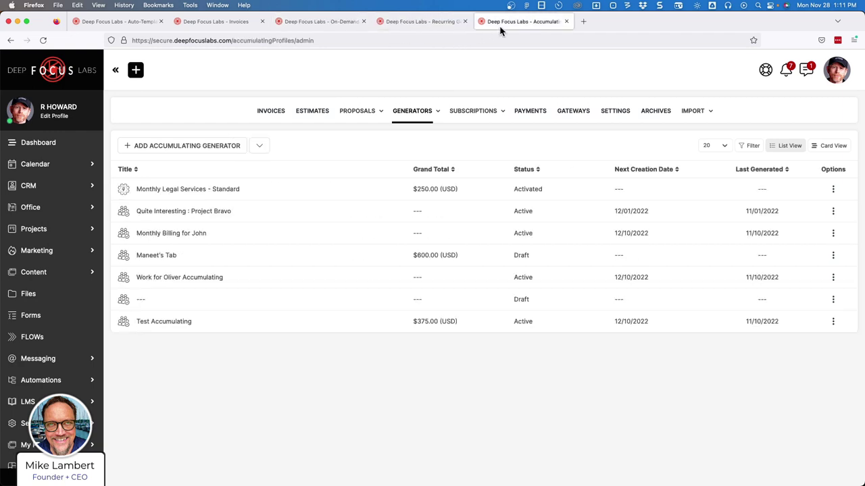
{"action": "left_click", "coordinate": [334, 27]}
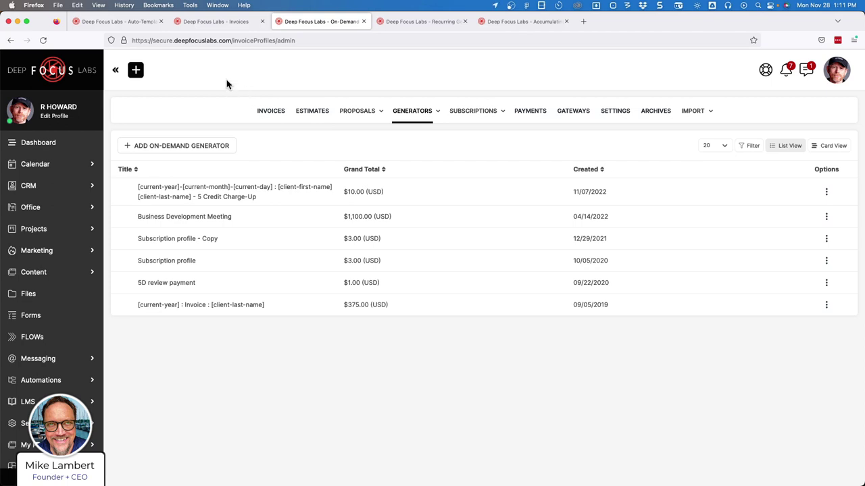
- Switch to the Invoice Generators diagram board and examine the On-Demand INV Generator section
{"action": "key", "text": "ctrl+Right"}
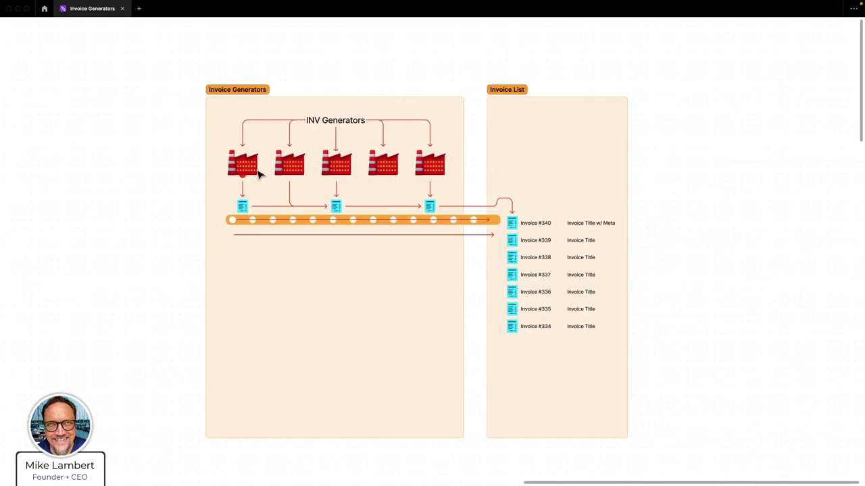
{"action": "scroll", "coordinate": [258, 174], "scroll_direction": "down", "scroll_amount": 5}
{"action": "scroll", "coordinate": [299, 183], "scroll_direction": "left", "scroll_amount": 5}
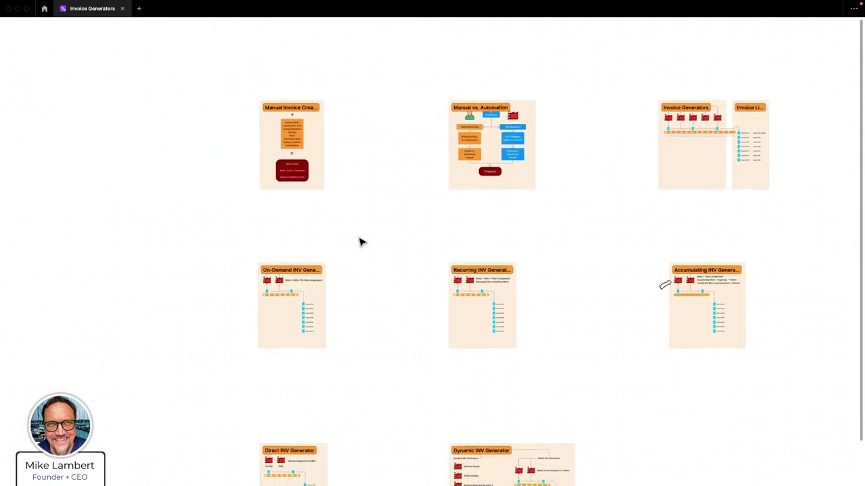
{"action": "scroll", "coordinate": [274, 340], "scroll_direction": "up", "scroll_amount": 8}
{"action": "left_click_drag", "start_coordinate": [142, 256], "coordinate": [207, 284]}
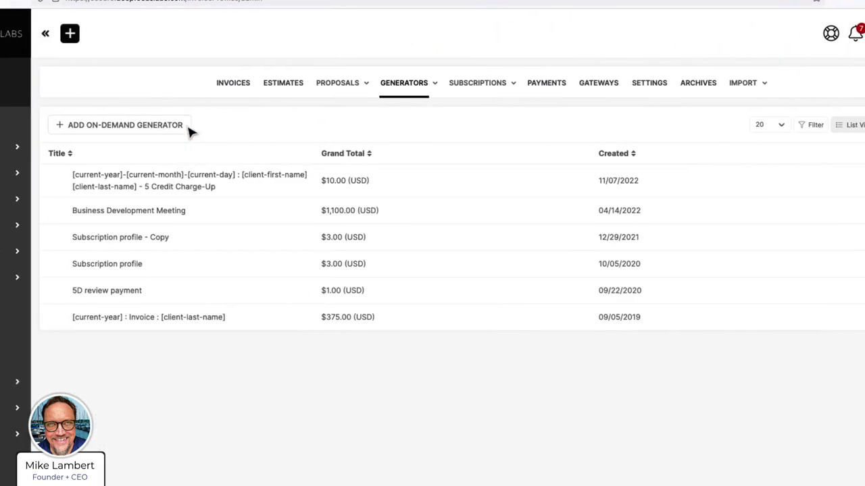
- Create a new on-demand generator and add the Tool Calibration and Hourly Consulting Rate items to it
{"action": "left_click", "coordinate": [128, 134]}
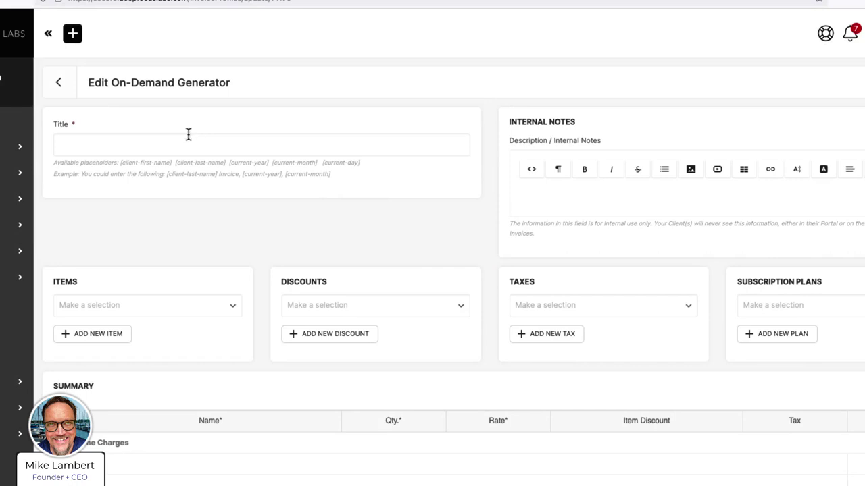
{"action": "scroll", "coordinate": [188, 198], "scroll_direction": "down", "scroll_amount": 1}
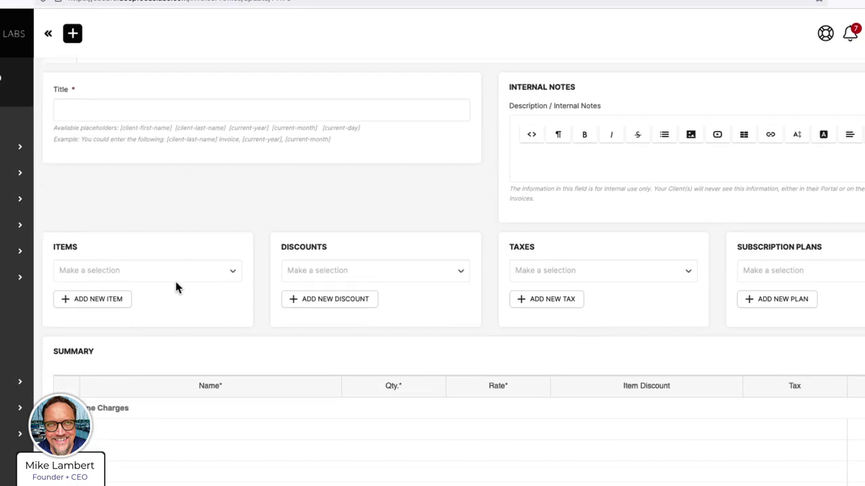
{"action": "left_click", "coordinate": [169, 274]}
{"action": "left_click", "coordinate": [141, 342]}
{"action": "left_click", "coordinate": [168, 277]}
{"action": "left_click", "coordinate": [150, 319]}
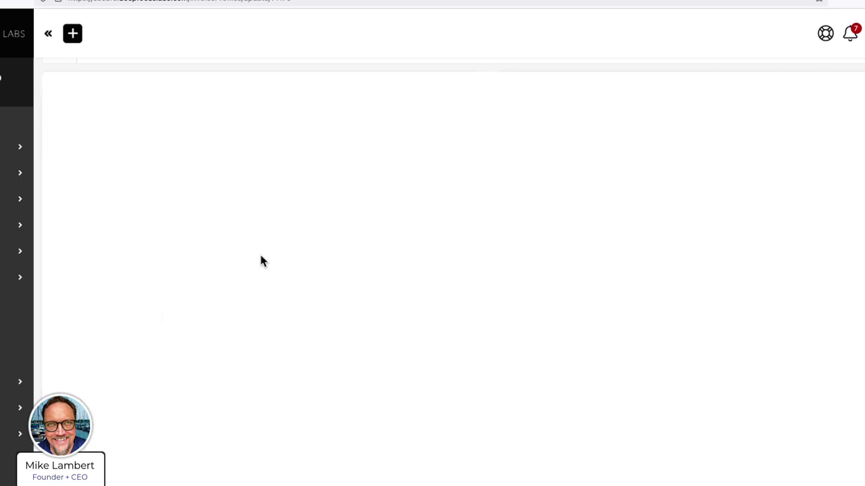
{"action": "scroll", "coordinate": [258, 251], "scroll_direction": "down", "scroll_amount": 1}
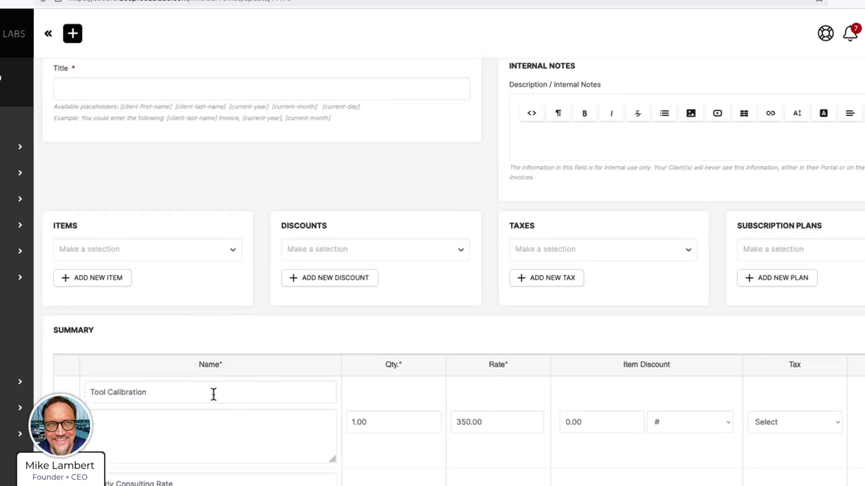
{"action": "scroll", "coordinate": [215, 275], "scroll_direction": "down", "scroll_amount": 1}
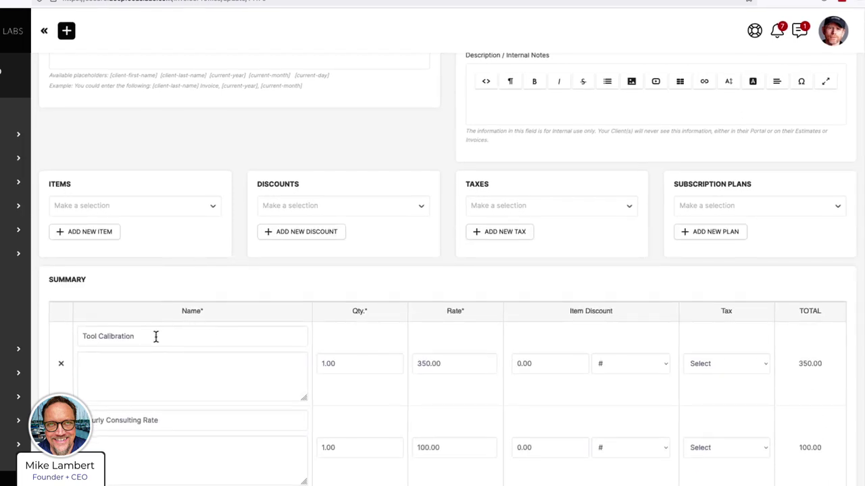
- Check the titles in the invoice list and return to the on-demand generator form
{"action": "scroll", "coordinate": [155, 338], "scroll_direction": "up", "scroll_amount": 2}
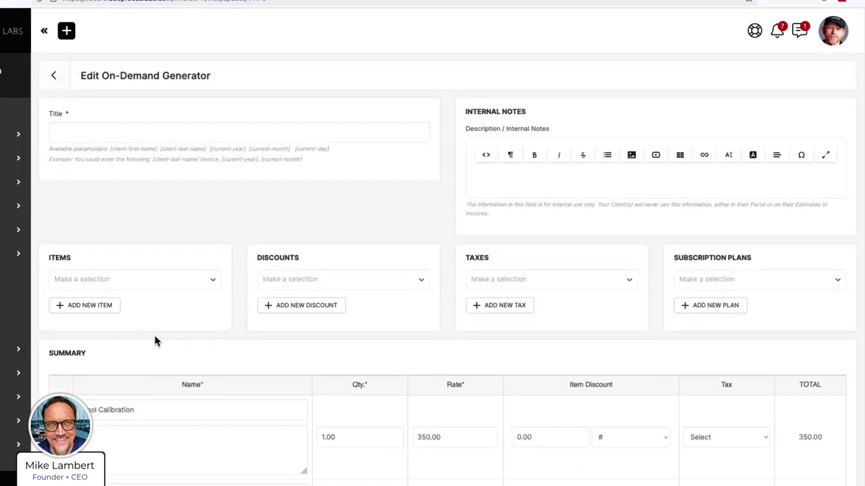
{"action": "left_click", "coordinate": [115, 131]}
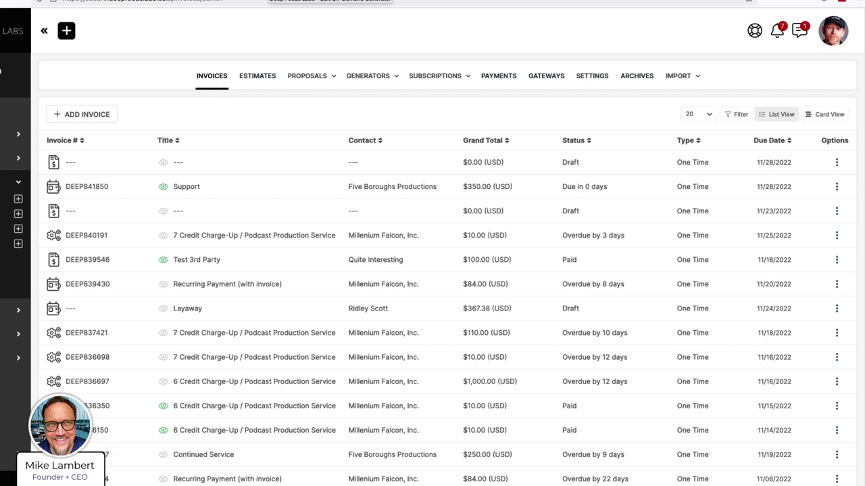
{"action": "left_click", "coordinate": [331, 2]}
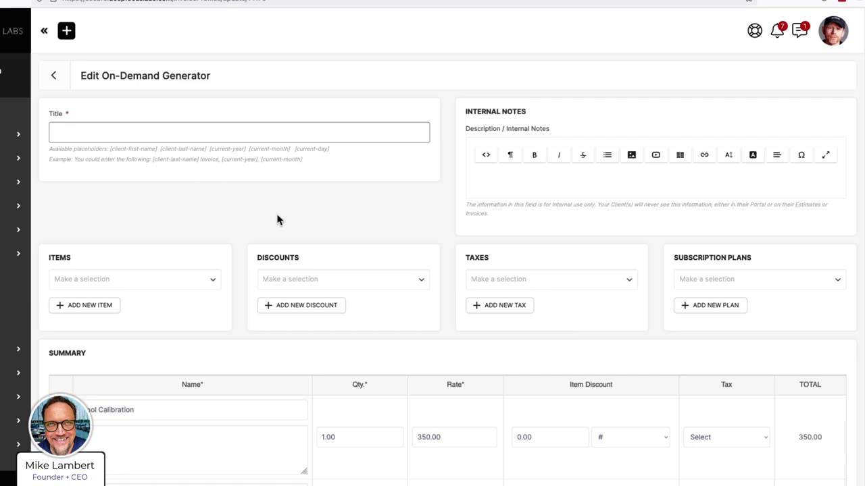
- Set the generator to create its invoices as Open
{"action": "scroll", "coordinate": [216, 320], "scroll_direction": "down", "scroll_amount": 3}
{"action": "scroll", "coordinate": [216, 315], "scroll_direction": "down", "scroll_amount": 5}
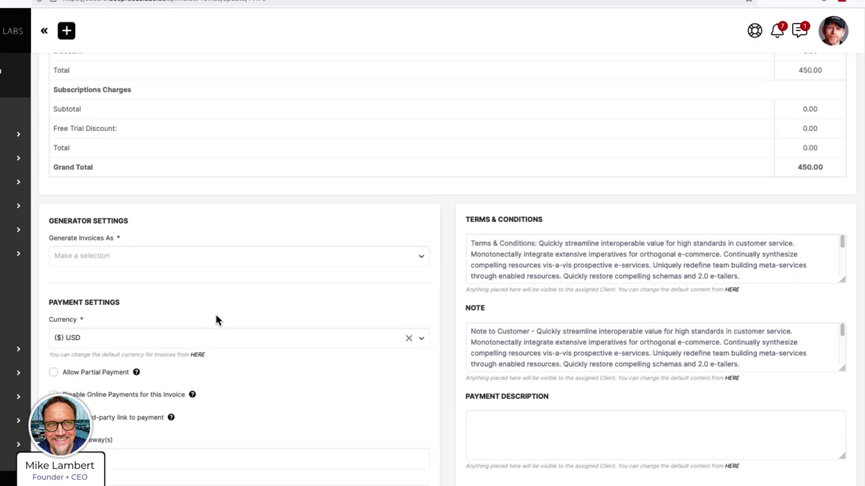
{"action": "left_click", "coordinate": [105, 261]}
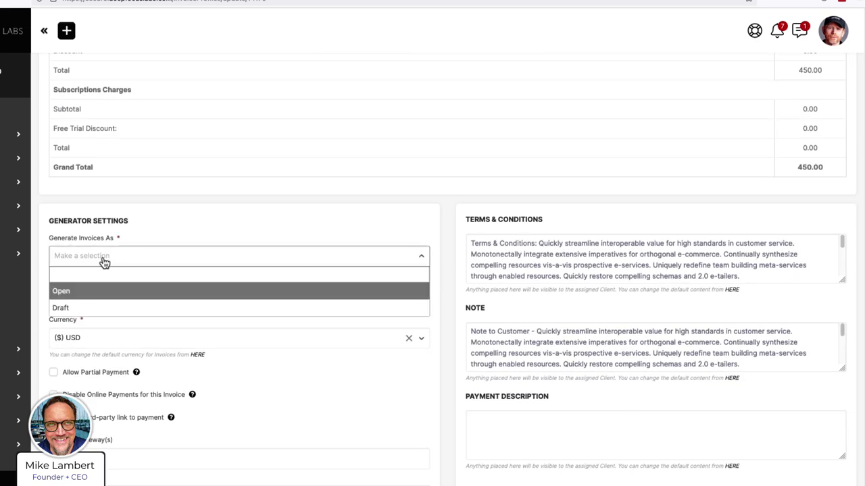
{"action": "left_click", "coordinate": [71, 292]}
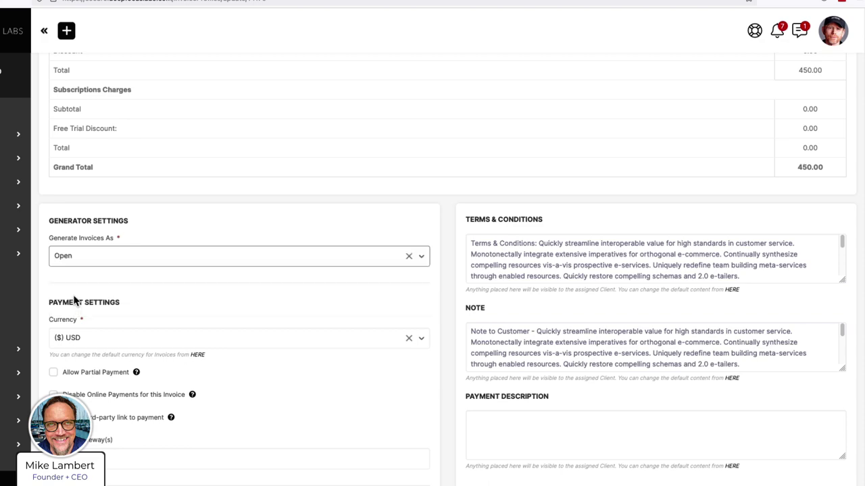
- Try out the Allow Partial Payment and Disable Online Payments options in the payment settings, switching each one off again
{"action": "scroll", "coordinate": [211, 270], "scroll_direction": "down", "scroll_amount": 2}
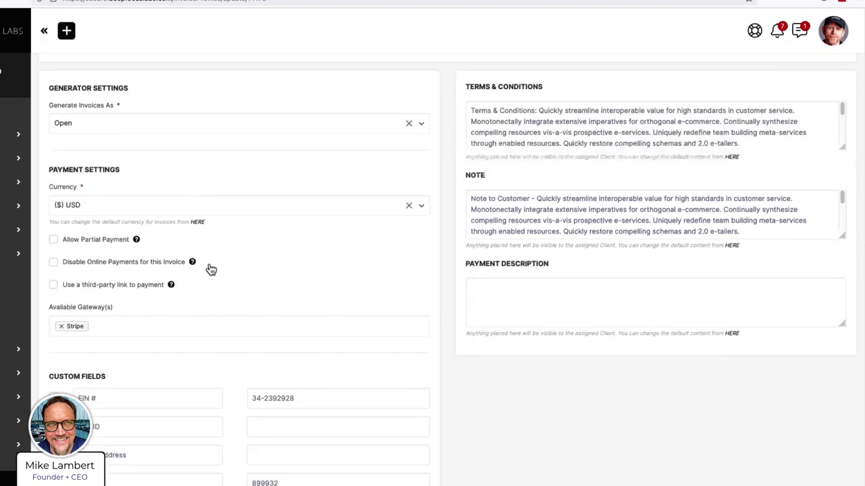
{"action": "left_click", "coordinate": [103, 241]}
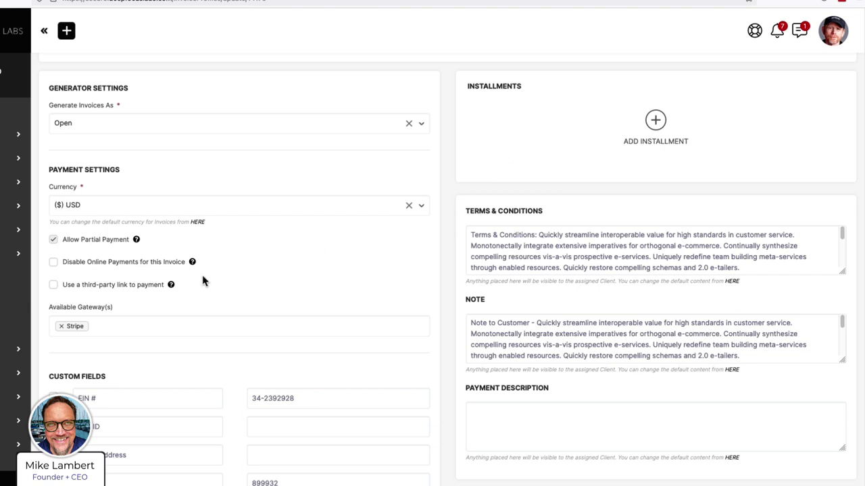
{"action": "left_click", "coordinate": [102, 244]}
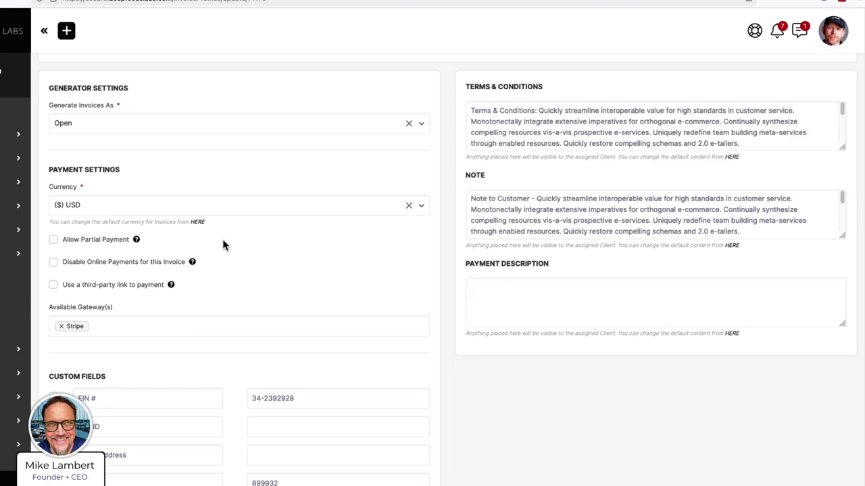
{"action": "scroll", "coordinate": [223, 245], "scroll_direction": "down", "scroll_amount": 1}
{"action": "left_click", "coordinate": [144, 231]}
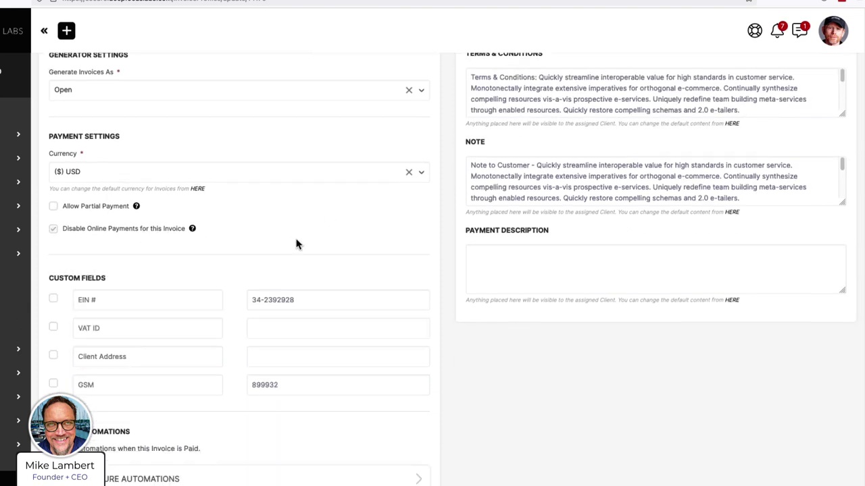
{"action": "left_click", "coordinate": [142, 235]}
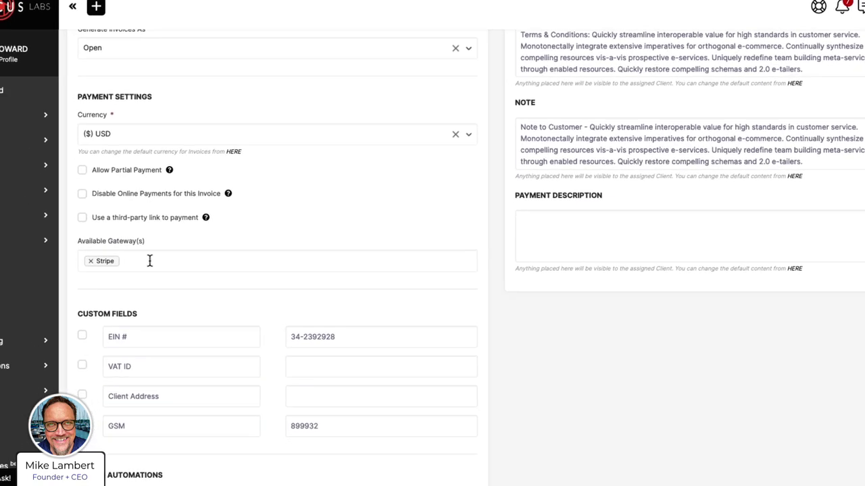
- Title the on-demand generator "Call by in Automation $500"
{"action": "scroll", "coordinate": [150, 262], "scroll_direction": "down", "scroll_amount": 5}
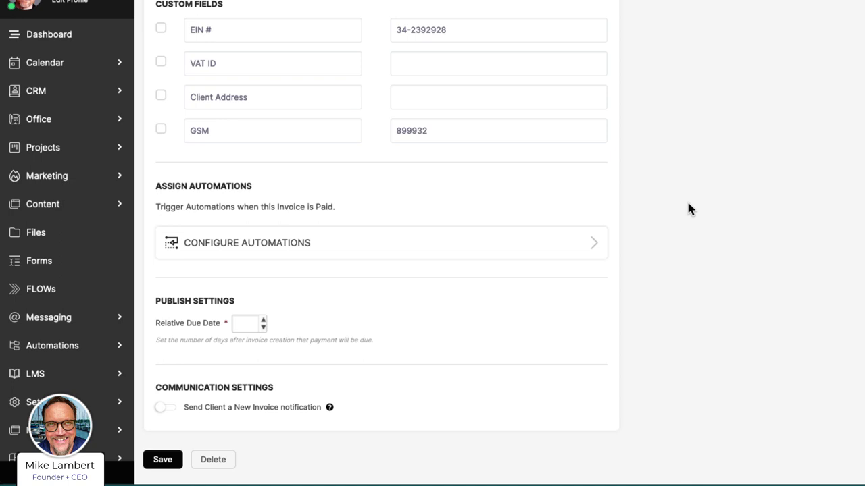
{"action": "scroll", "coordinate": [657, 199], "scroll_direction": "up", "scroll_amount": 3}
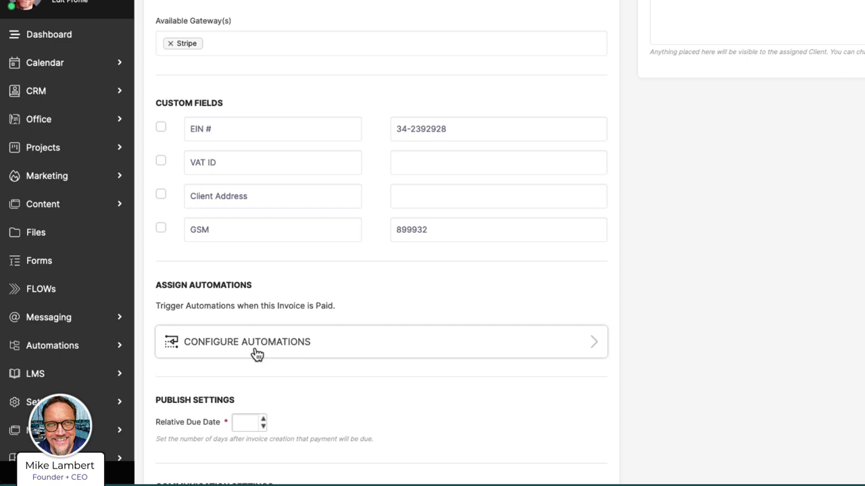
{"action": "scroll", "coordinate": [531, 370], "scroll_direction": "up", "scroll_amount": 6}
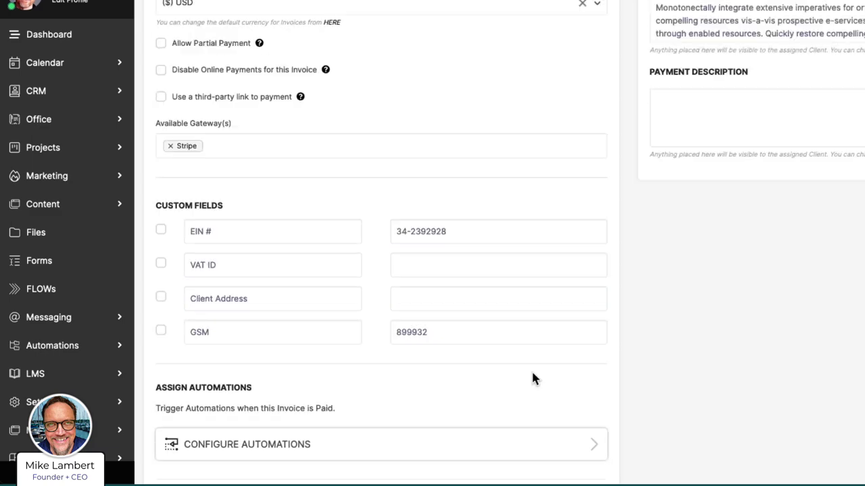
{"action": "scroll", "coordinate": [531, 379], "scroll_direction": "up", "scroll_amount": 12}
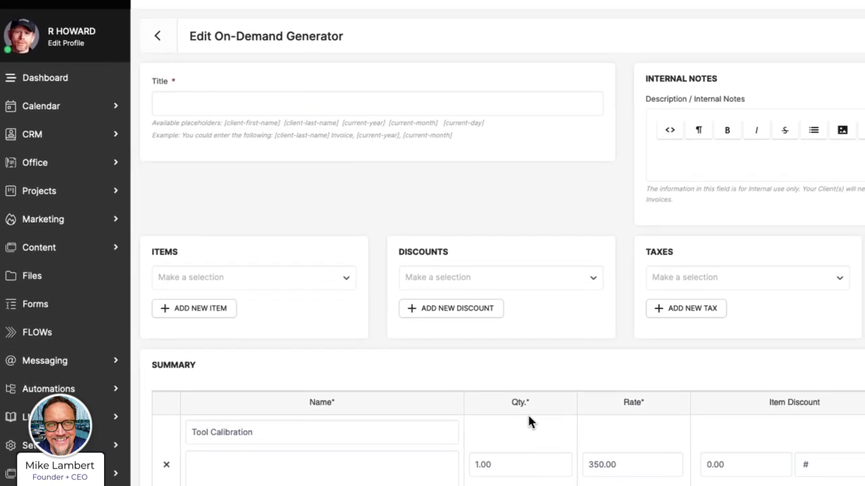
{"action": "left_click", "coordinate": [229, 99]}
{"action": "type", "text": "Call by"}
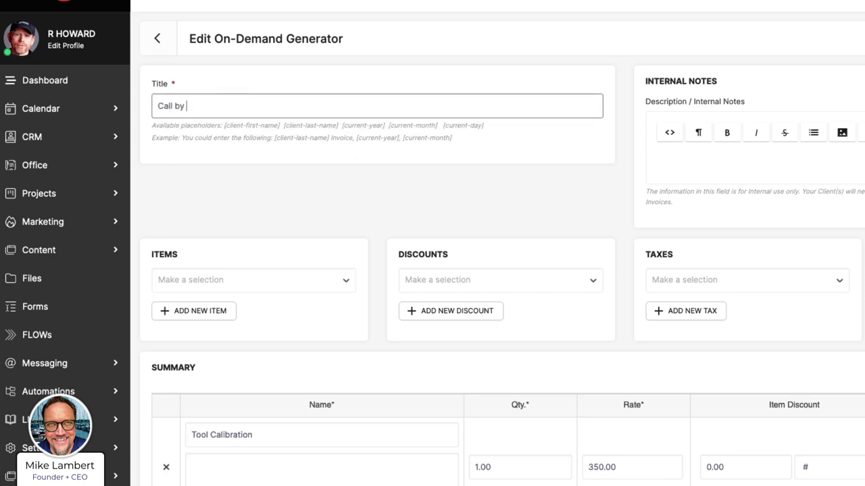
{"action": "type", "text": " in Automation $500"}
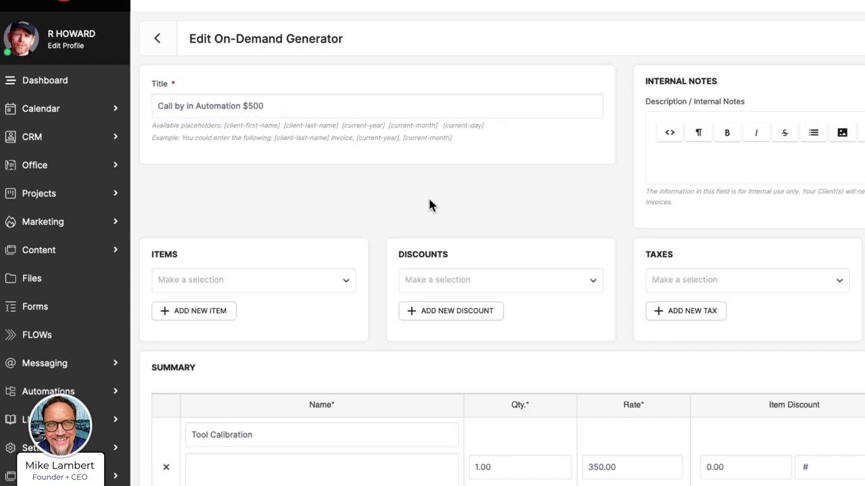
- Set the relative due date to 14 days and enable sending the client a new invoice notification
{"action": "scroll", "coordinate": [430, 200], "scroll_direction": "down", "scroll_amount": 10}
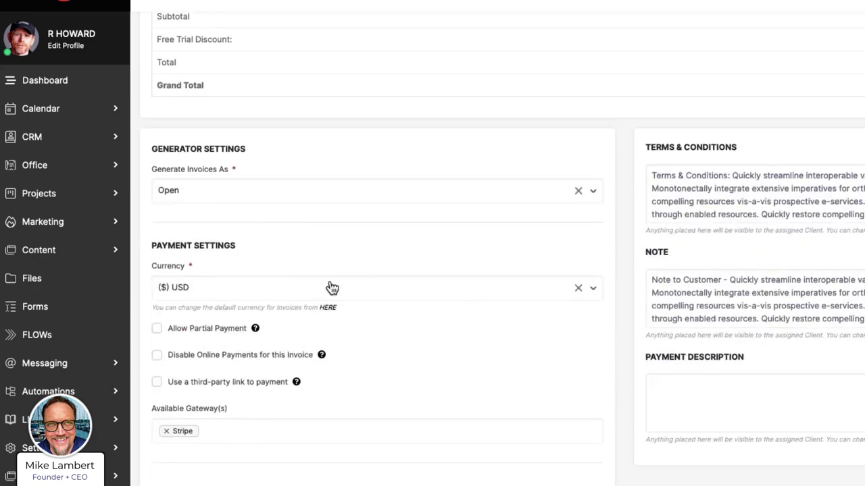
{"action": "scroll", "coordinate": [329, 284], "scroll_direction": "down", "scroll_amount": 5}
{"action": "scroll", "coordinate": [331, 282], "scroll_direction": "down", "scroll_amount": 2}
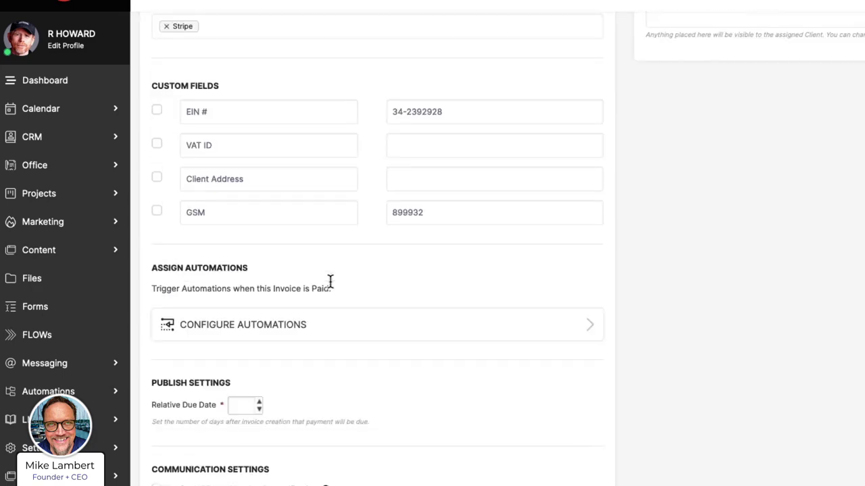
{"action": "left_click", "coordinate": [233, 406]}
{"action": "type", "text": "14"}
{"action": "scroll", "coordinate": [293, 394], "scroll_direction": "down", "scroll_amount": 1}
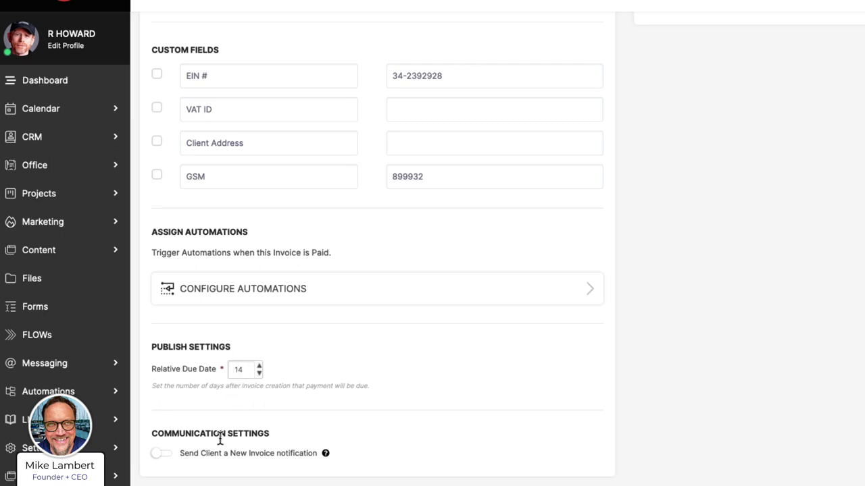
{"action": "left_click", "coordinate": [162, 455]}
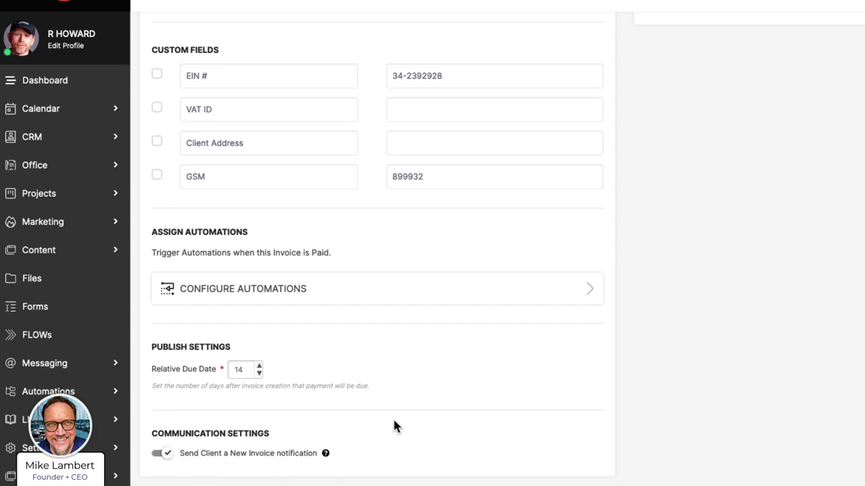
{"action": "scroll", "coordinate": [394, 422], "scroll_direction": "up", "scroll_amount": 15}
{"action": "scroll", "coordinate": [394, 421], "scroll_direction": "up", "scroll_amount": 3}
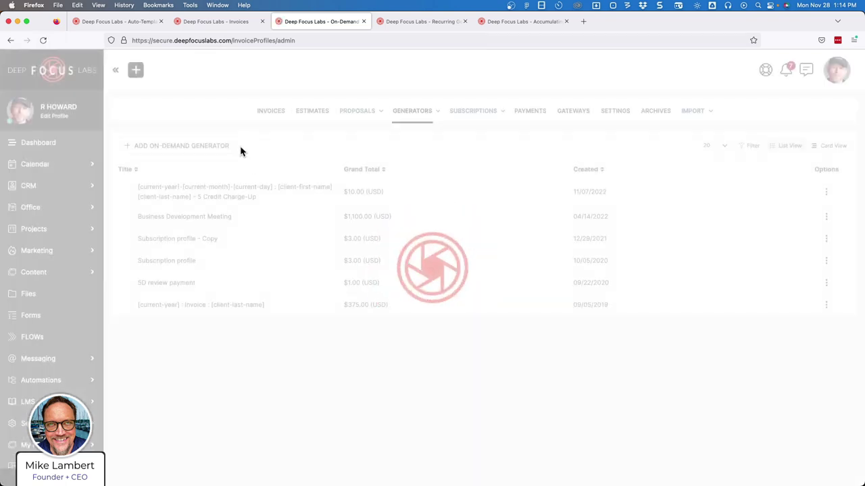
- Find the generator automations and add Apply On-Demand Invoice Generator to the Monthly P&L Outreach auto-template
{"action": "left_click", "coordinate": [137, 22]}
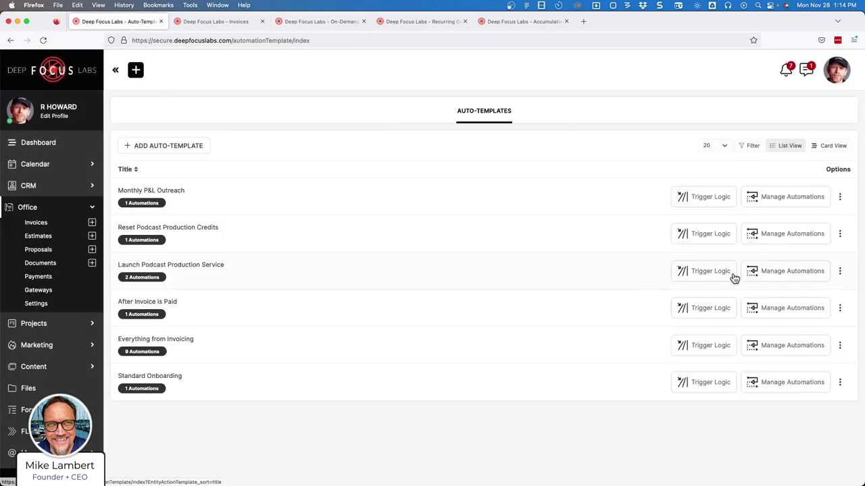
{"action": "left_click", "coordinate": [789, 196]}
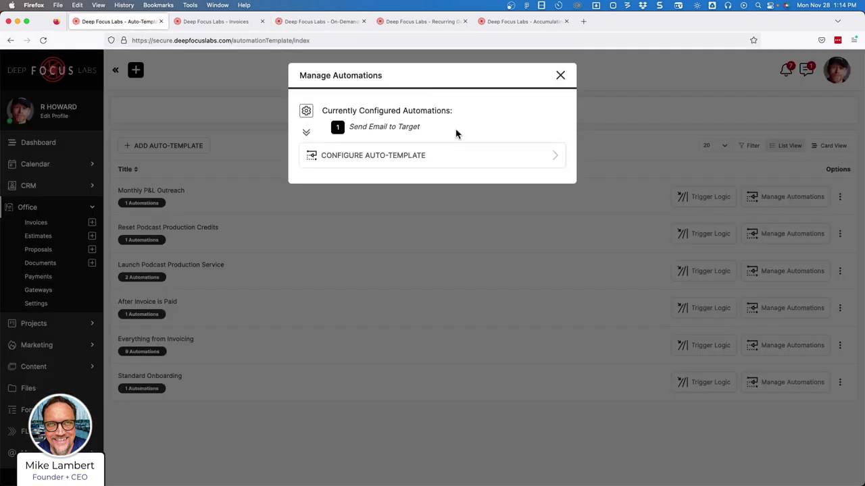
{"action": "left_click", "coordinate": [387, 149]}
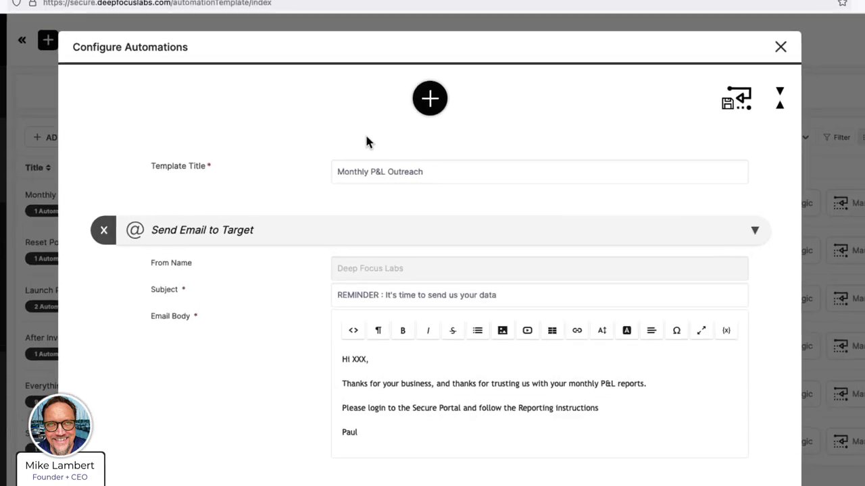
{"action": "left_click", "coordinate": [433, 116]}
{"action": "left_click", "coordinate": [373, 82]}
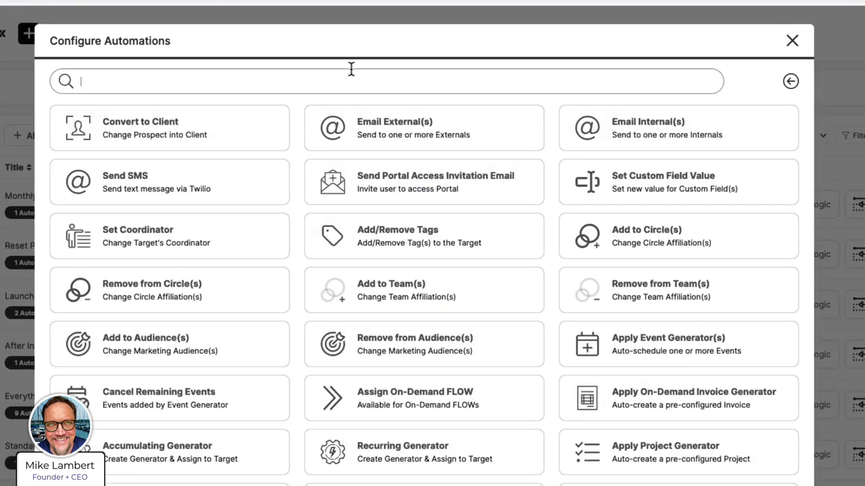
{"action": "type", "text": "gener"}
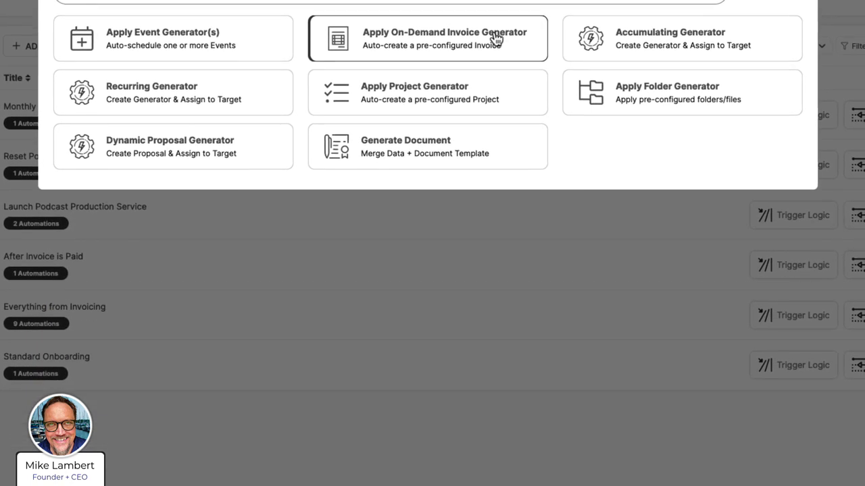
{"action": "left_click", "coordinate": [499, 116]}
{"action": "scroll", "coordinate": [436, 169], "scroll_direction": "down", "scroll_amount": 1}
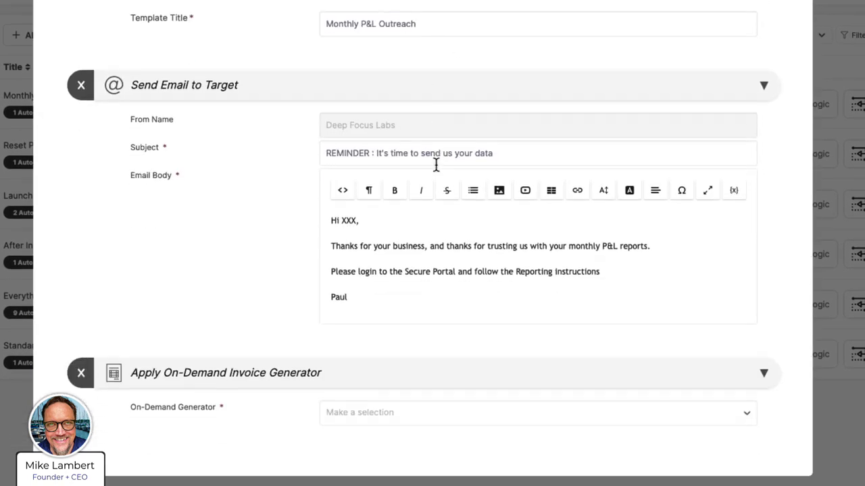
- Try Business Development Meeting as the automation's on-demand generator and replace it with the 5 Credit Charge-Up generator
{"action": "left_click", "coordinate": [367, 413]}
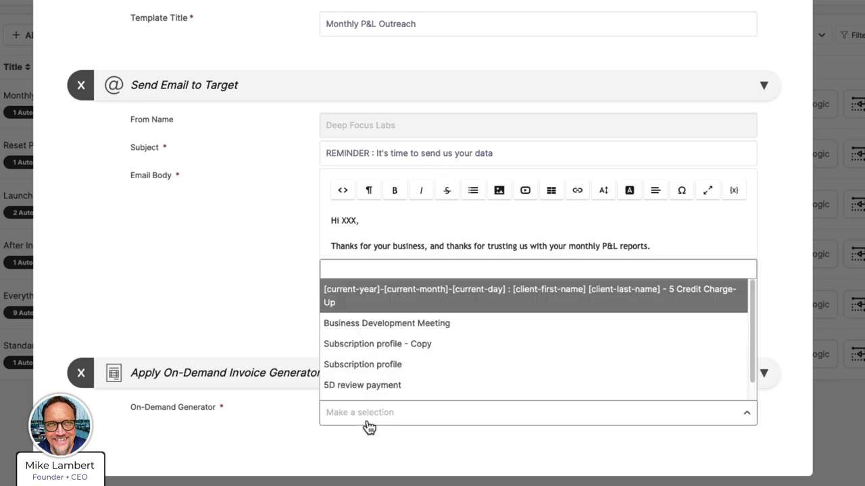
{"action": "left_click", "coordinate": [369, 324]}
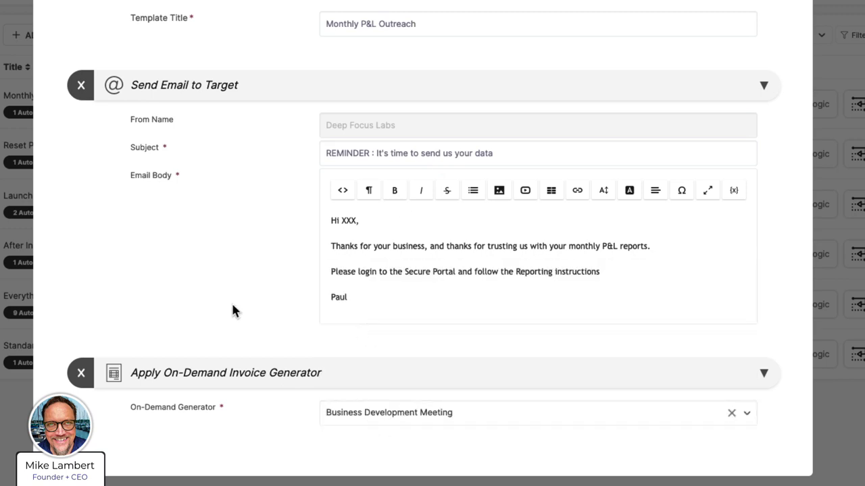
{"action": "left_click", "coordinate": [360, 414]}
{"action": "left_click", "coordinate": [356, 311]}
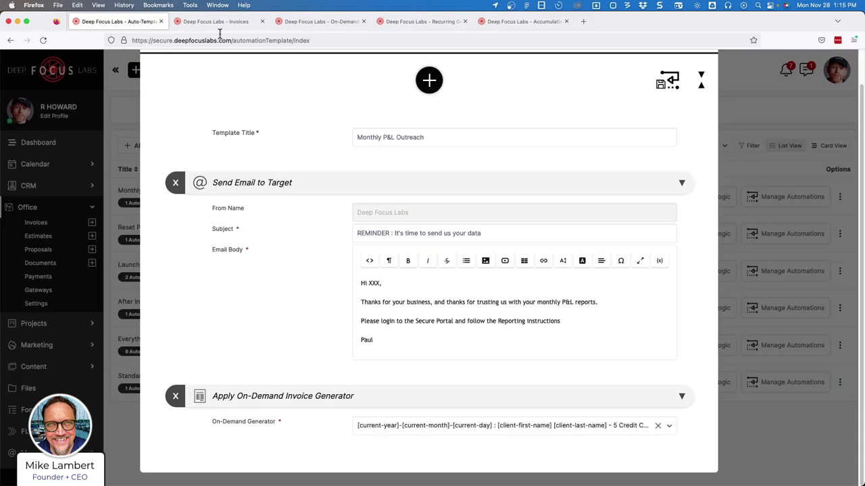
- Review the invoice list and the on-demand generator list, and switch to the Invoice Generators diagram
{"action": "left_click", "coordinate": [217, 23]}
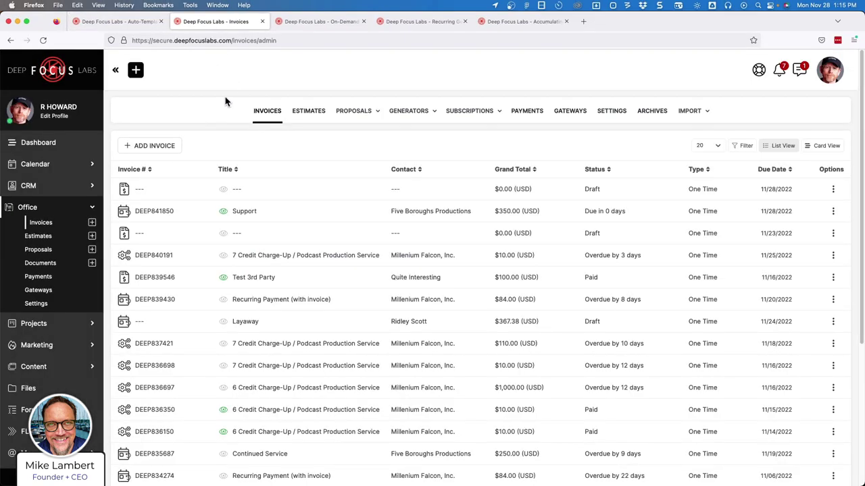
{"action": "left_click", "coordinate": [287, 23]}
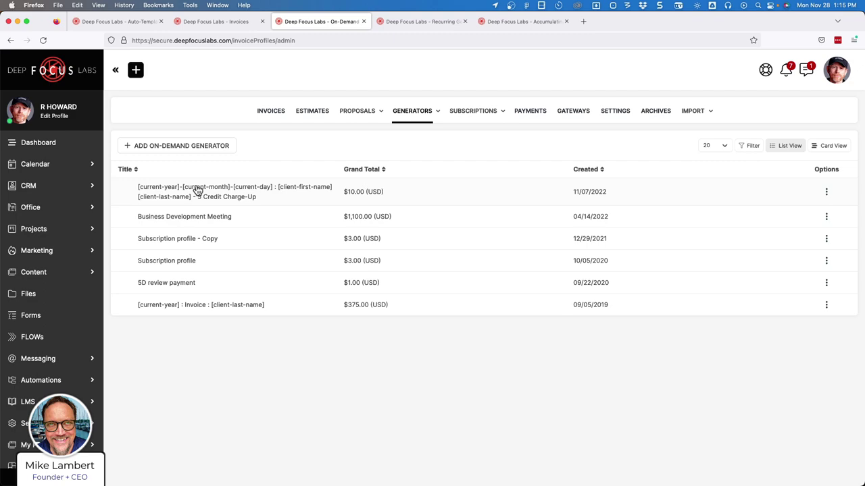
{"action": "key", "text": "ctrl+Right"}
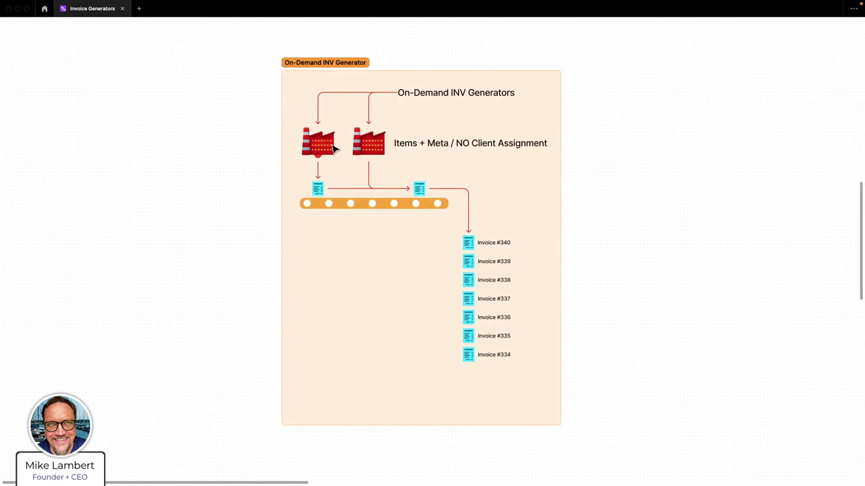
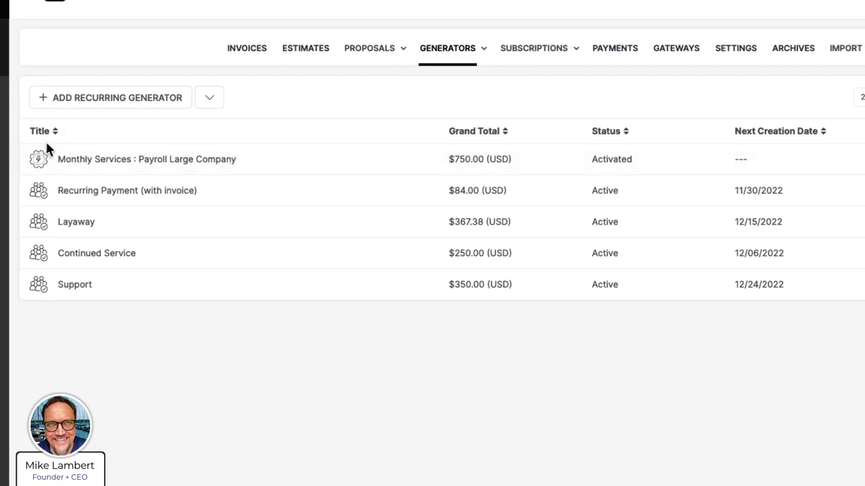
- Open the Recurring Payment (with invoice) generator for editing and add the Standard Monthly Retainer item
{"action": "left_click", "coordinate": [207, 106]}
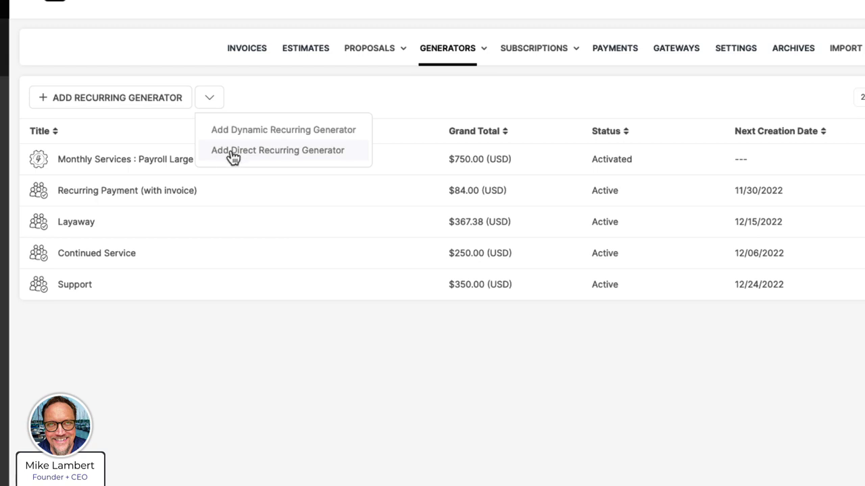
{"action": "left_click", "coordinate": [119, 201]}
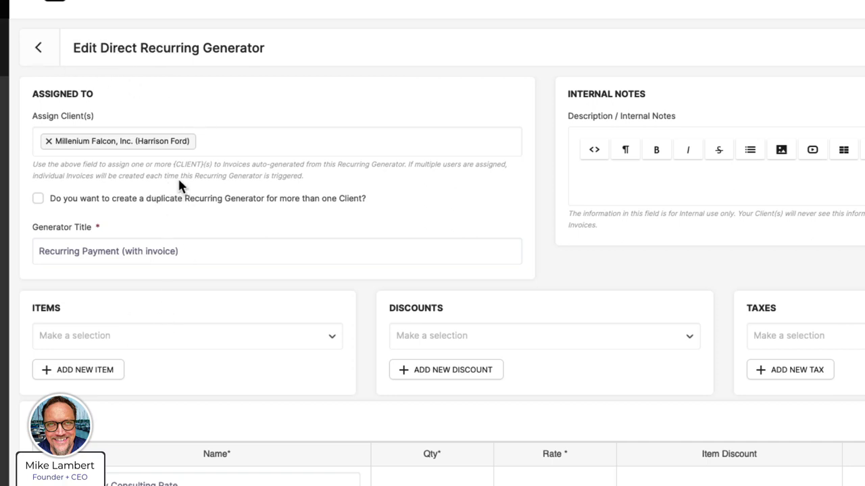
{"action": "left_click", "coordinate": [136, 344]}
{"action": "scroll", "coordinate": [169, 392], "scroll_direction": "down", "scroll_amount": 2}
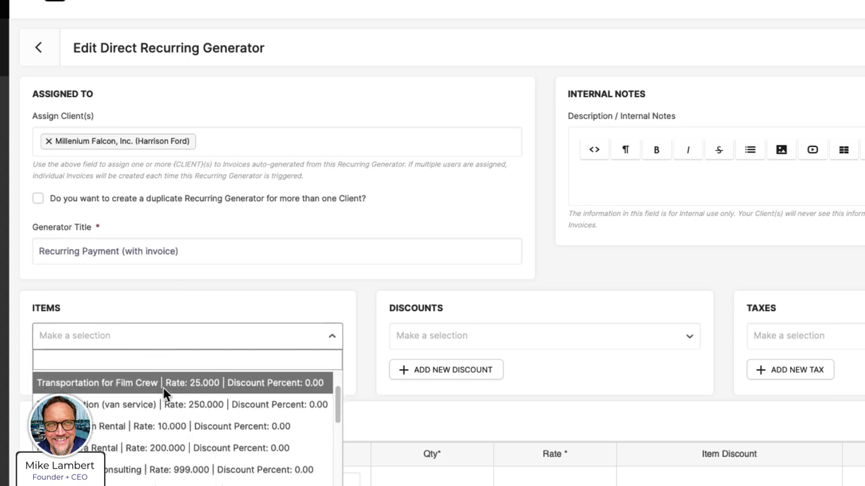
{"action": "scroll", "coordinate": [162, 405], "scroll_direction": "down", "scroll_amount": 2}
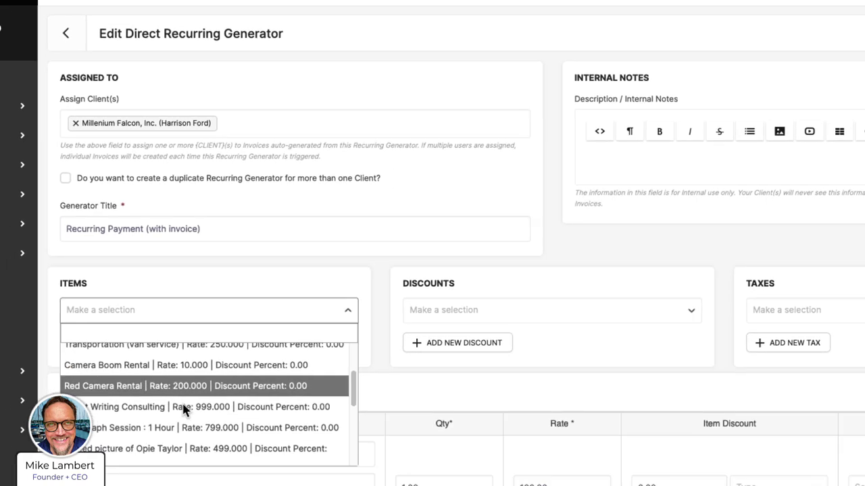
{"action": "scroll", "coordinate": [184, 408], "scroll_direction": "down", "scroll_amount": 5}
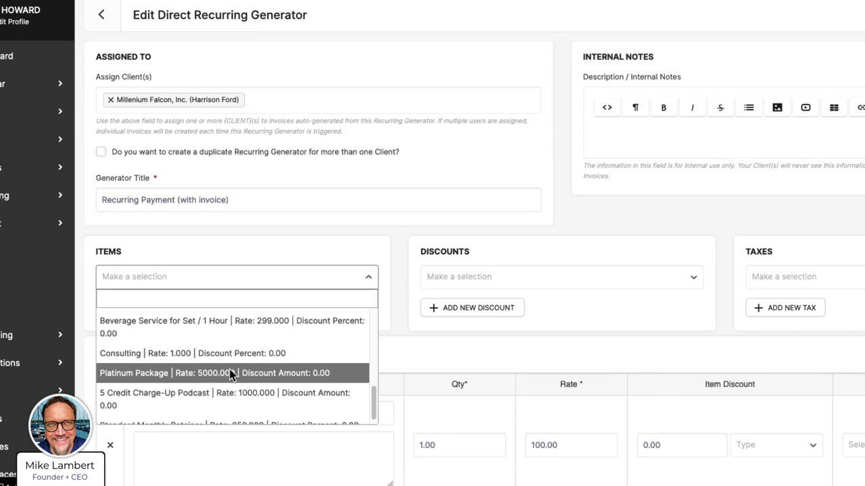
{"action": "scroll", "coordinate": [230, 375], "scroll_direction": "down", "scroll_amount": 1}
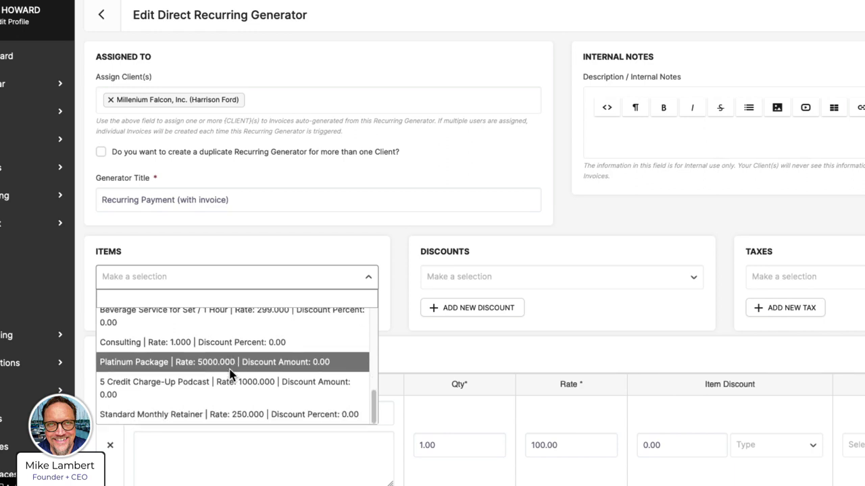
{"action": "left_click", "coordinate": [223, 412]}
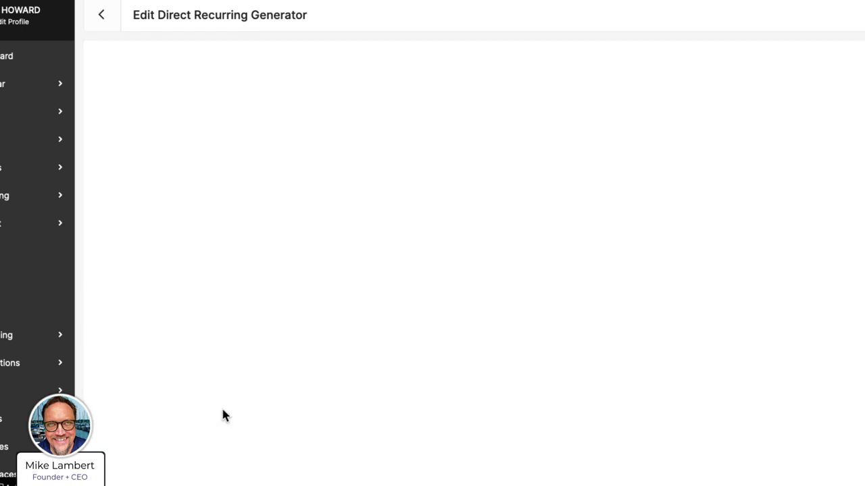
{"action": "scroll", "coordinate": [263, 275], "scroll_direction": "down", "scroll_amount": 2}
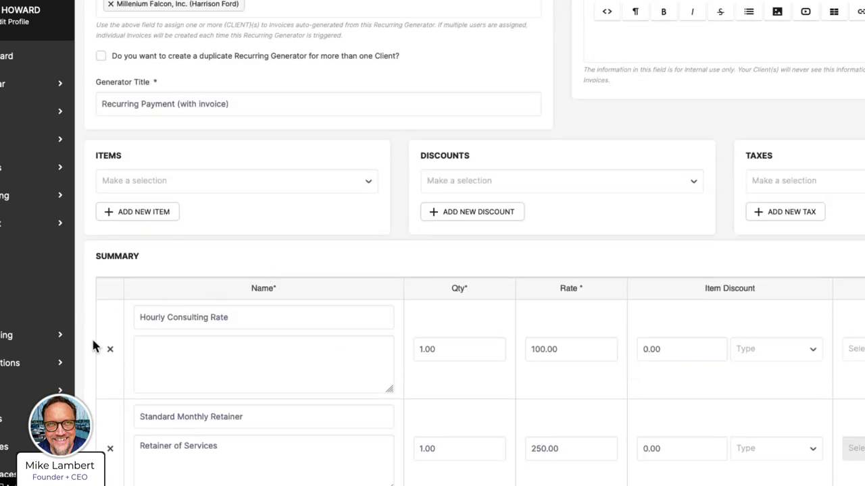
- Delete the Hourly Consulting Rate item, the NC Lodging tax and the Friend Discount from the generator's summary
{"action": "left_click", "coordinate": [109, 348]}
{"action": "left_click", "coordinate": [457, 291]}
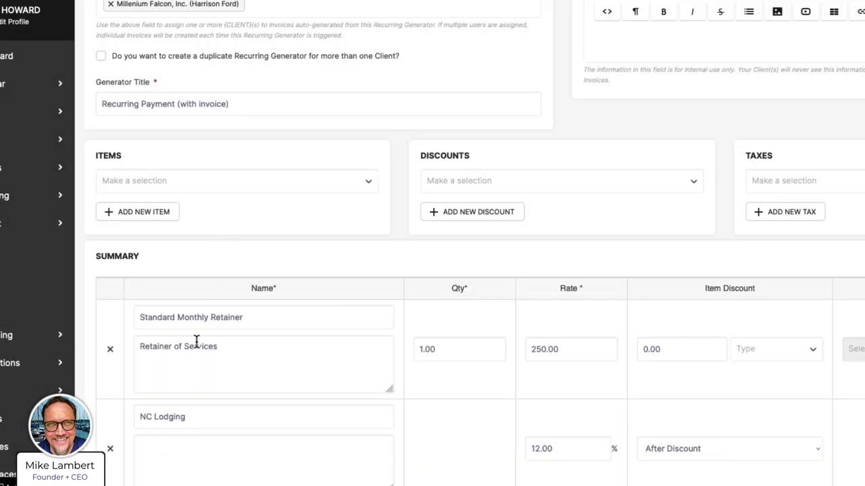
{"action": "left_click", "coordinate": [110, 450]}
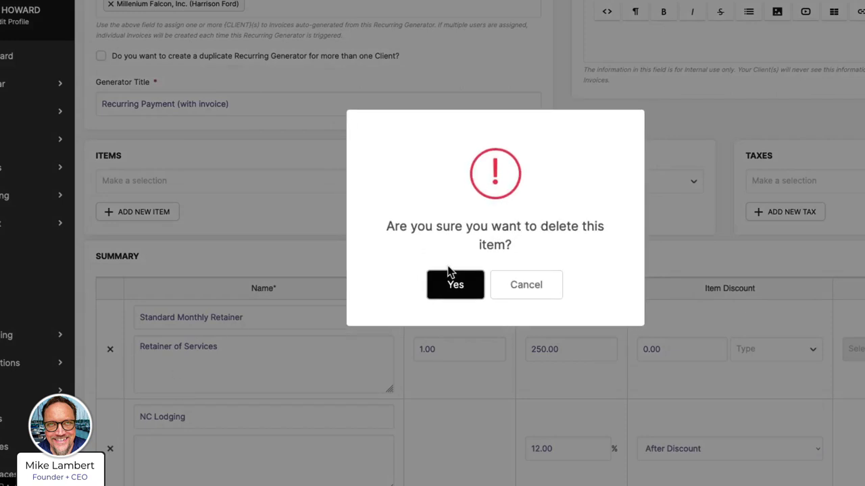
{"action": "left_click", "coordinate": [451, 288]}
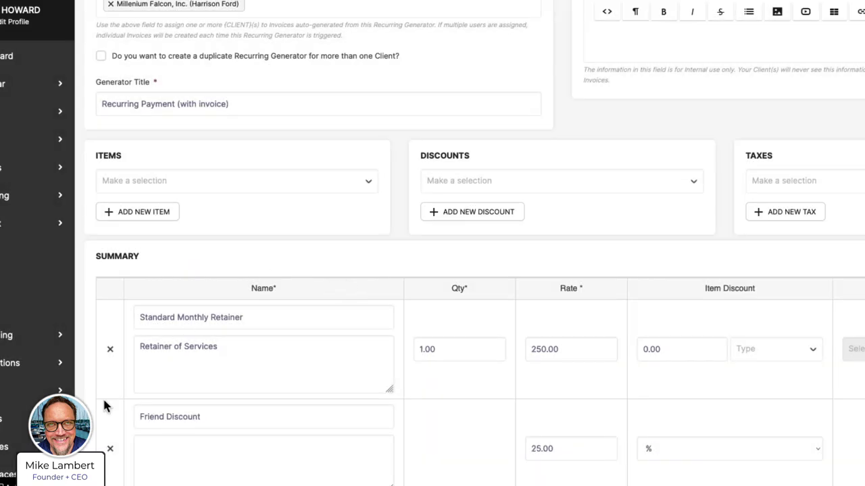
{"action": "left_click", "coordinate": [110, 448]}
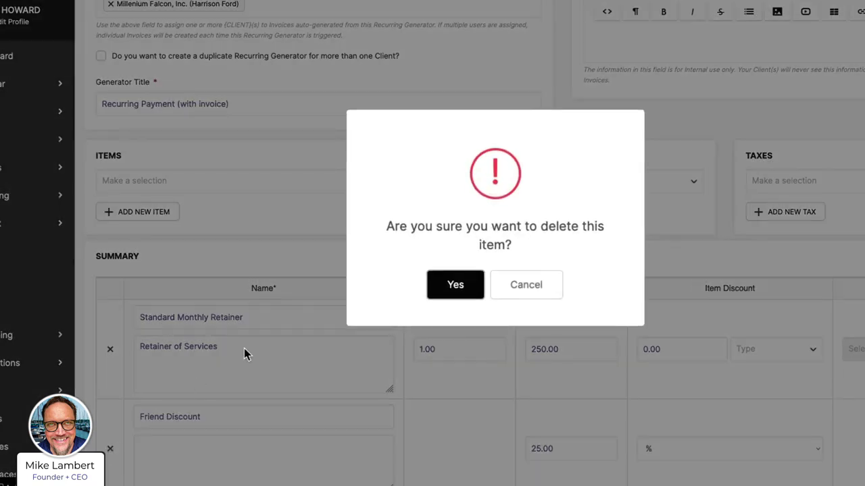
{"action": "left_click", "coordinate": [430, 289]}
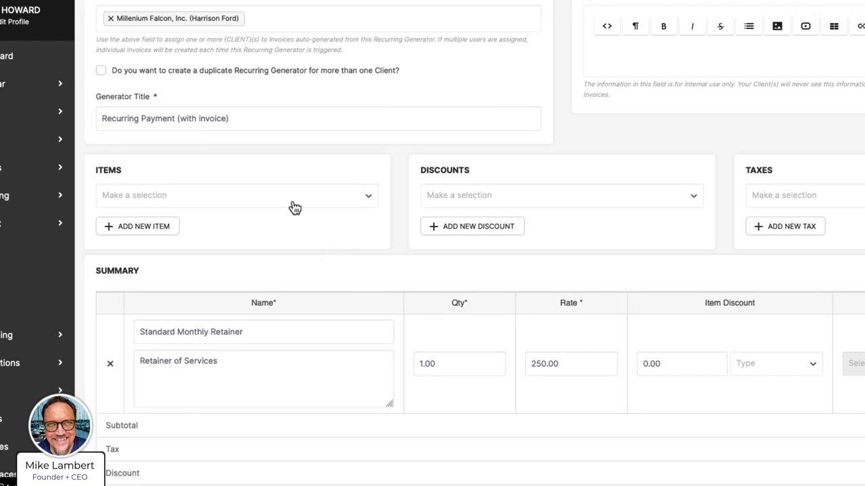
- Set the recurring generator to trigger creation every 1 week and save it
{"action": "scroll", "coordinate": [233, 169], "scroll_direction": "down", "scroll_amount": 2}
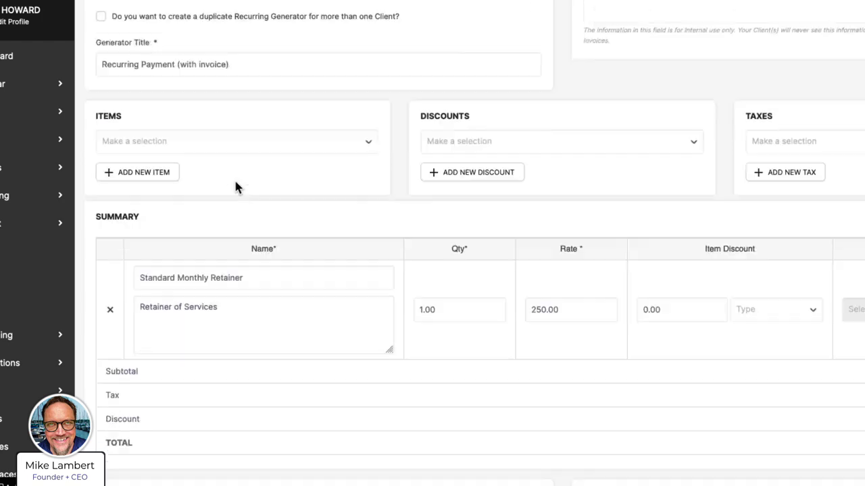
{"action": "scroll", "coordinate": [236, 187], "scroll_direction": "down", "scroll_amount": 5}
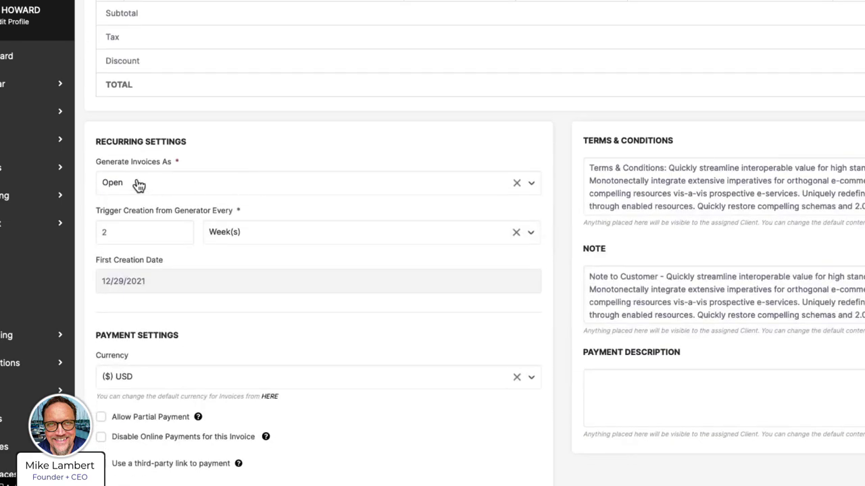
{"action": "left_click_drag", "start_coordinate": [110, 239], "coordinate": [84, 233]}
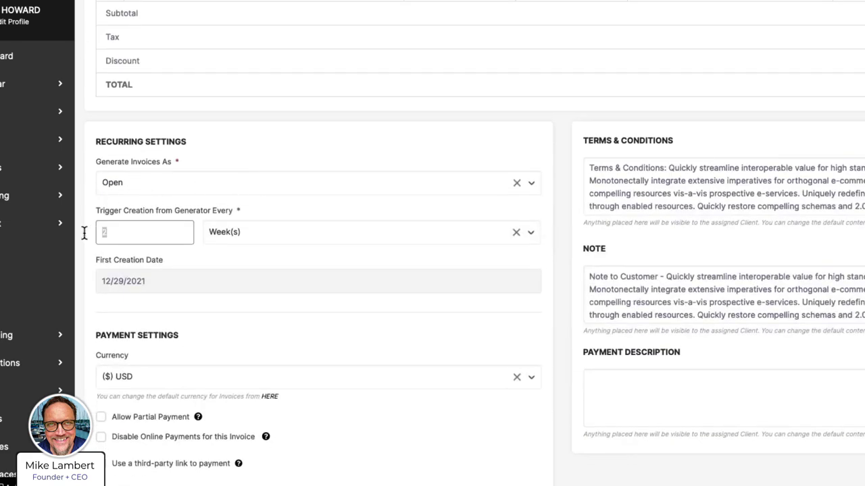
{"action": "type", "text": "1"}
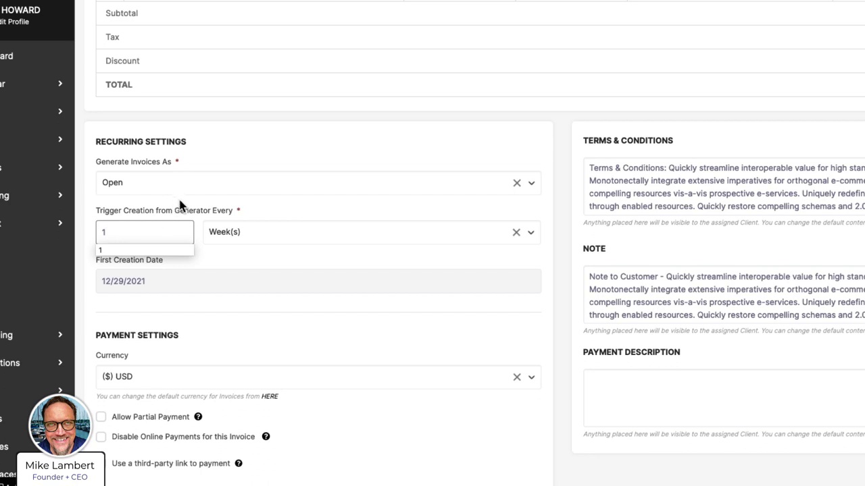
{"action": "left_click", "coordinate": [257, 160]}
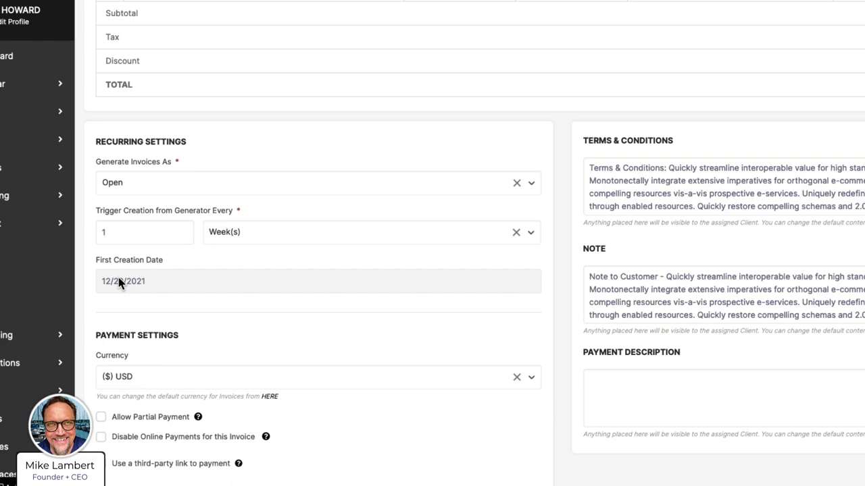
{"action": "scroll", "coordinate": [118, 283], "scroll_direction": "up", "scroll_amount": 10}
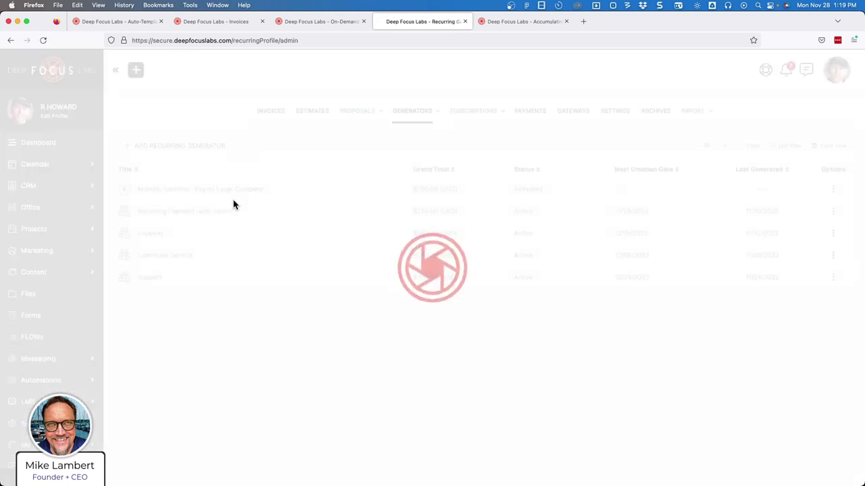
- Add a direct recurring generator titled Recurring Fees and assign it to the Millenium Falcon, Inc. client
{"action": "left_click", "coordinate": [246, 146]}
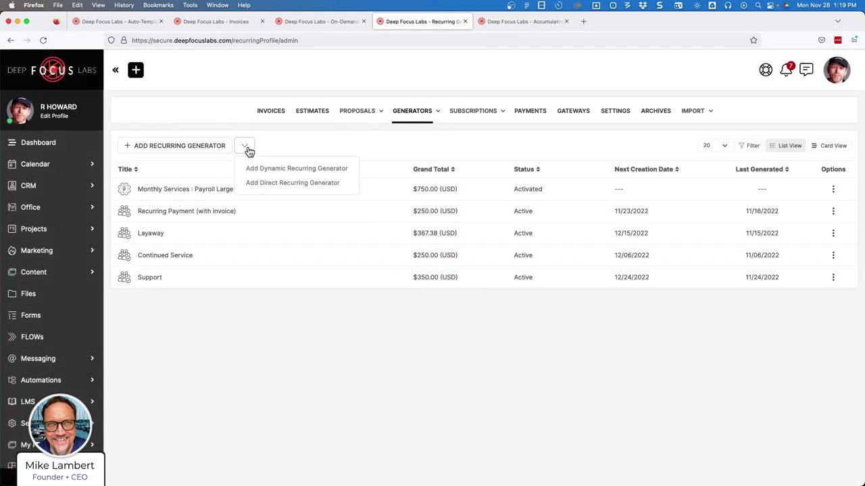
{"action": "left_click", "coordinate": [256, 185]}
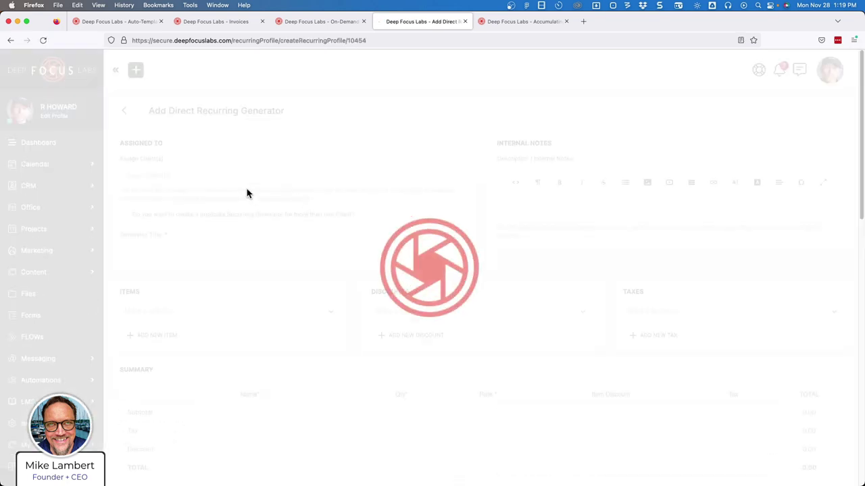
{"action": "left_click", "coordinate": [218, 174]}
{"action": "type", "text": "harr"}
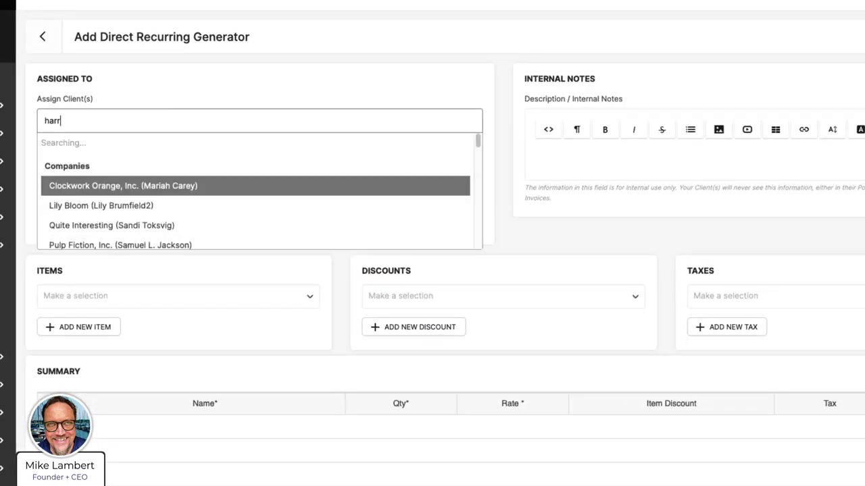
{"action": "left_click", "coordinate": [159, 164]}
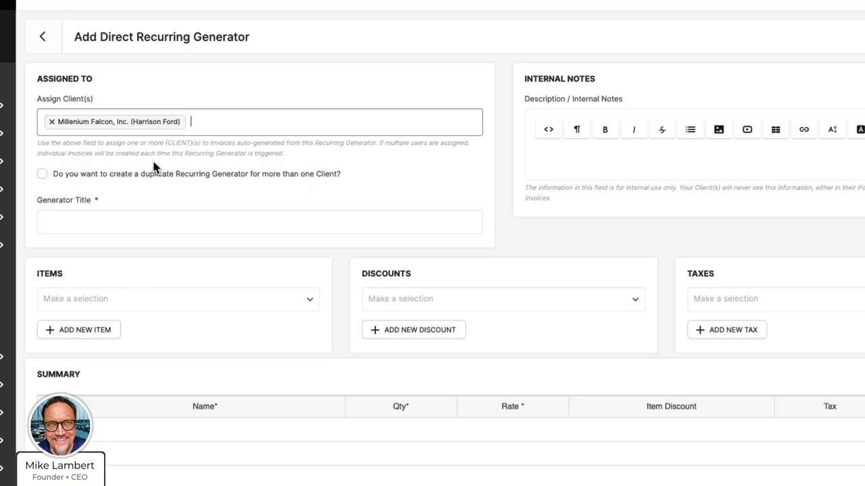
{"action": "left_click", "coordinate": [182, 221]}
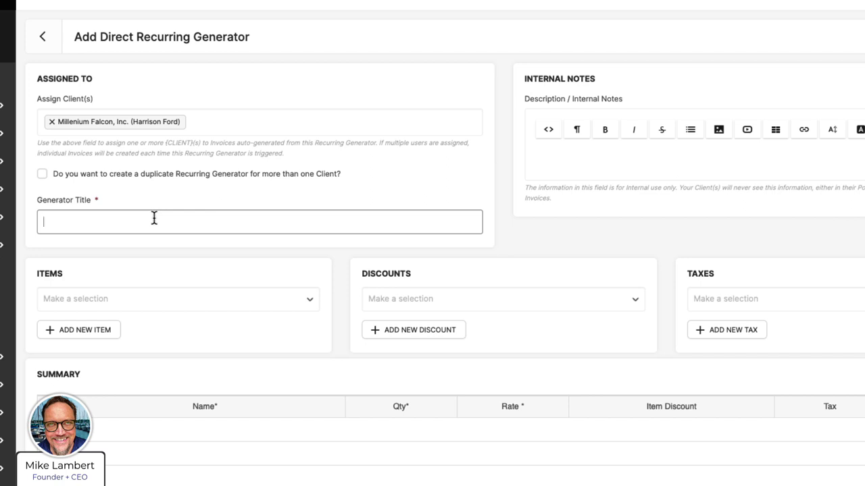
{"action": "type", "text": "Recurring Fees"}
- Add the Standard Monthly Retainer item to the Recurring Fees generator
{"action": "scroll", "coordinate": [298, 271], "scroll_direction": "down", "scroll_amount": 3}
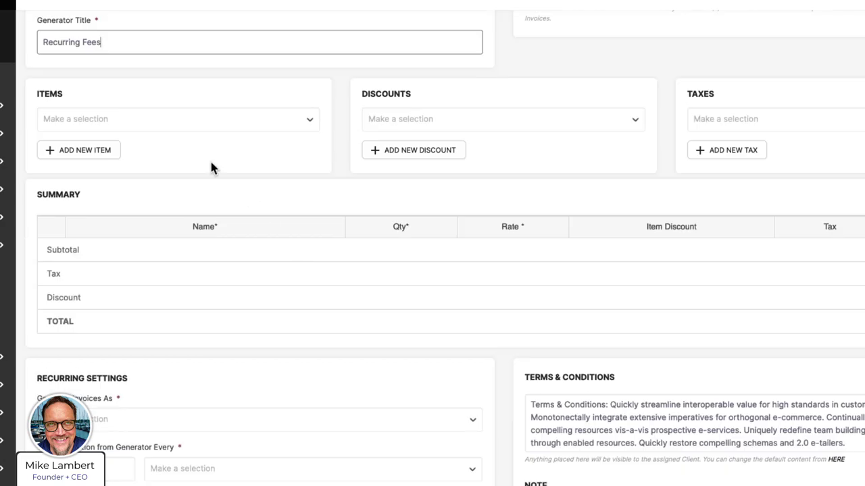
{"action": "left_click", "coordinate": [183, 129]}
{"action": "scroll", "coordinate": [169, 203], "scroll_direction": "down", "scroll_amount": 5}
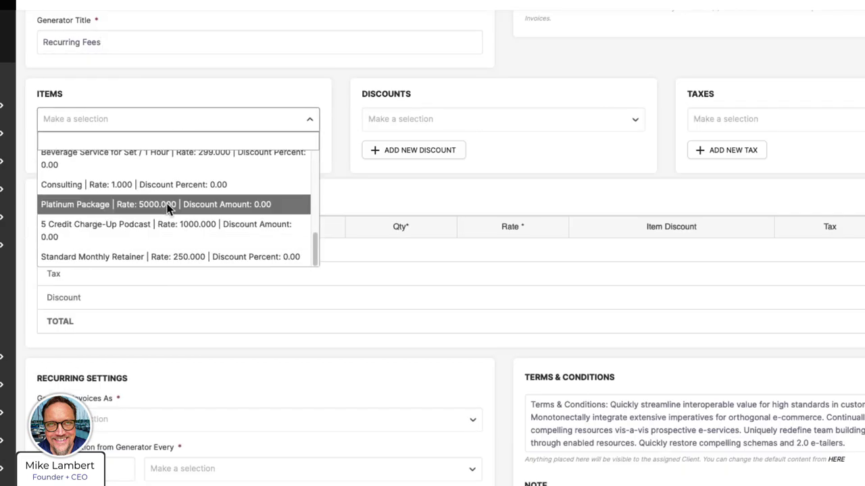
{"action": "left_click", "coordinate": [155, 260]}
- Set the generator to create invoices as Open and trigger creation every 1 month
{"action": "scroll", "coordinate": [189, 244], "scroll_direction": "down", "scroll_amount": 5}
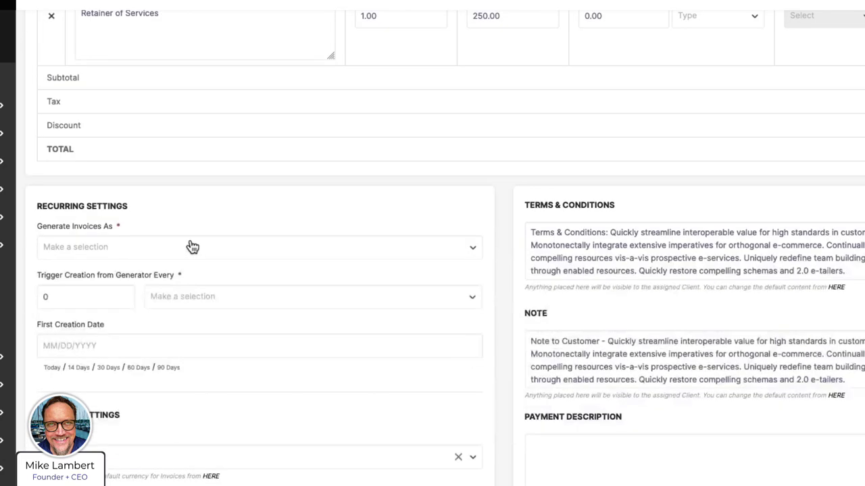
{"action": "left_click", "coordinate": [105, 220]}
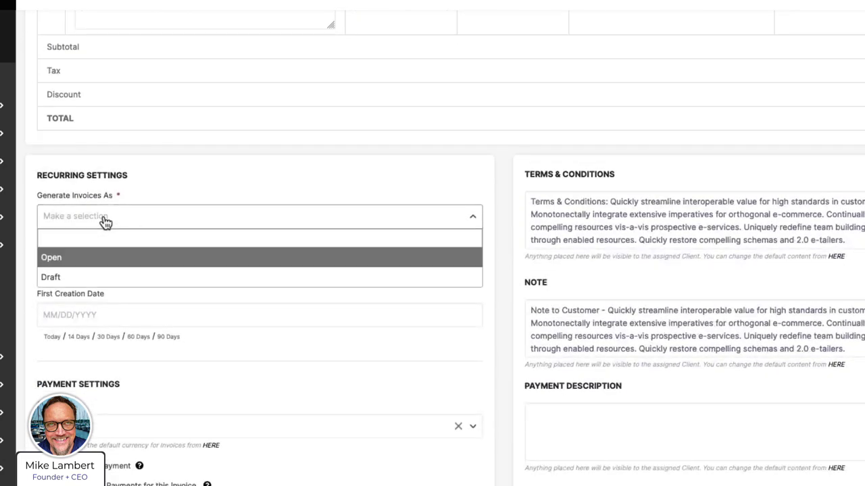
{"action": "left_click", "coordinate": [53, 258]}
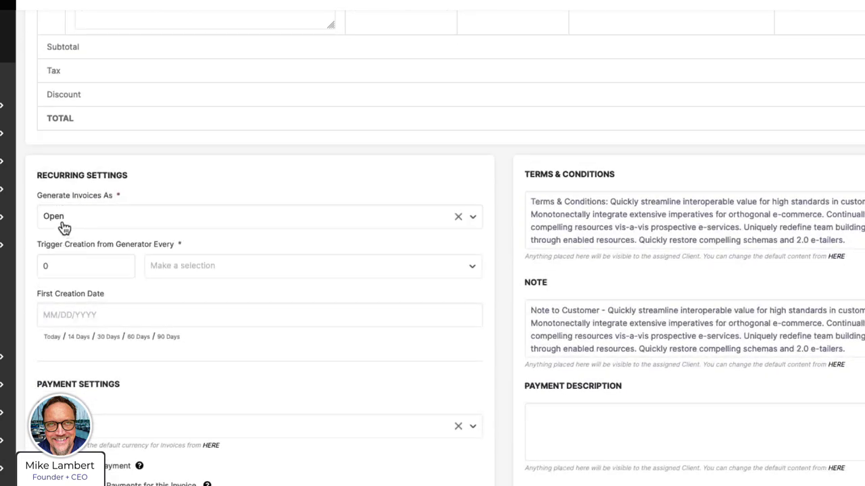
{"action": "left_click", "coordinate": [56, 261]}
{"action": "key", "text": "BackSpace"}
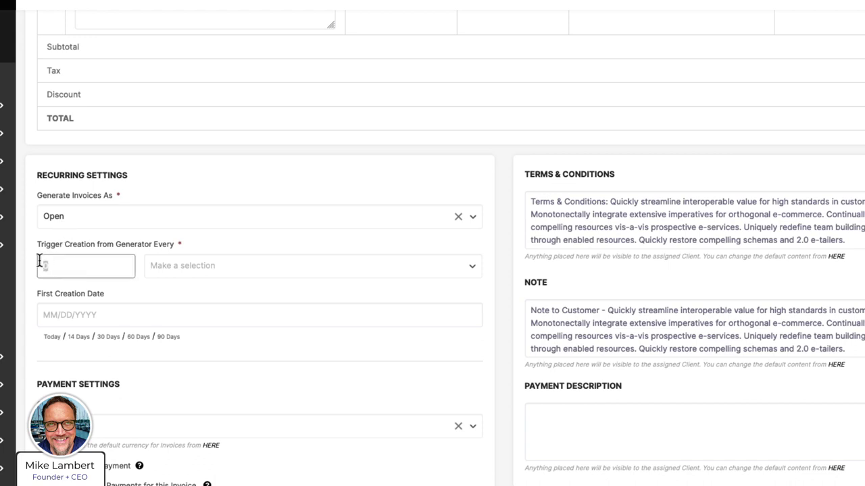
{"action": "type", "text": "1"}
{"action": "left_click", "coordinate": [162, 267]}
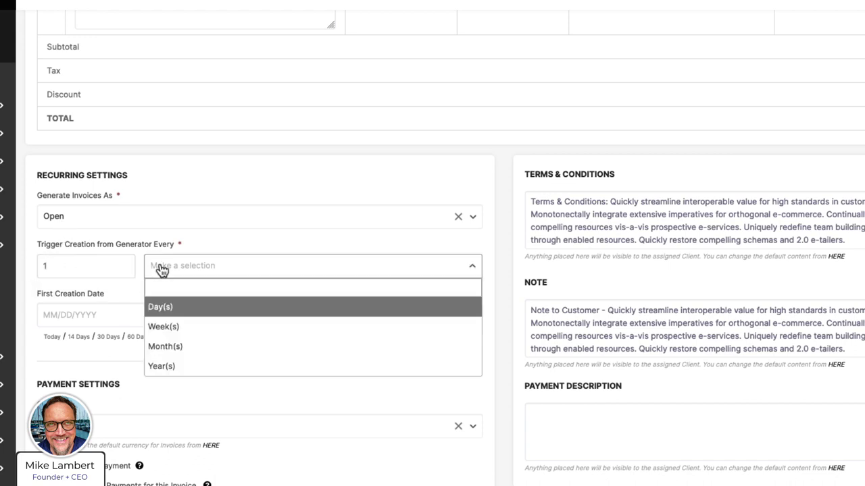
{"action": "left_click", "coordinate": [165, 345]}
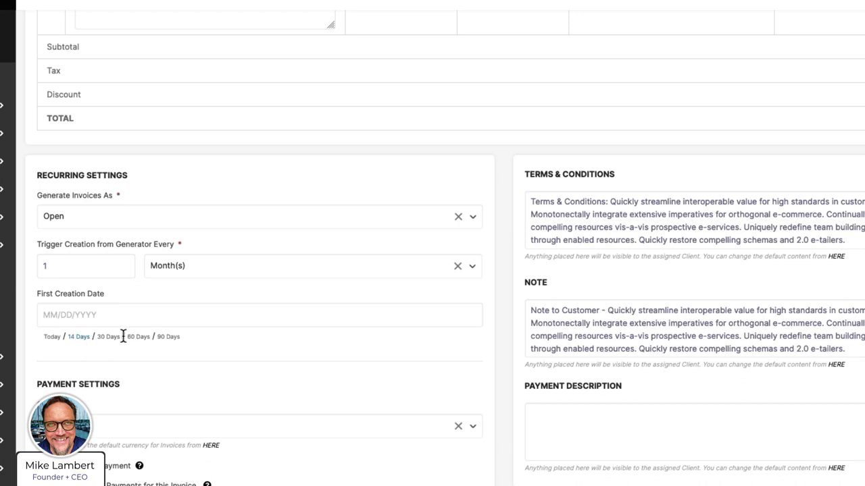
- Set the generator's first creation date to 12/01/2022
{"action": "left_click", "coordinate": [64, 320]}
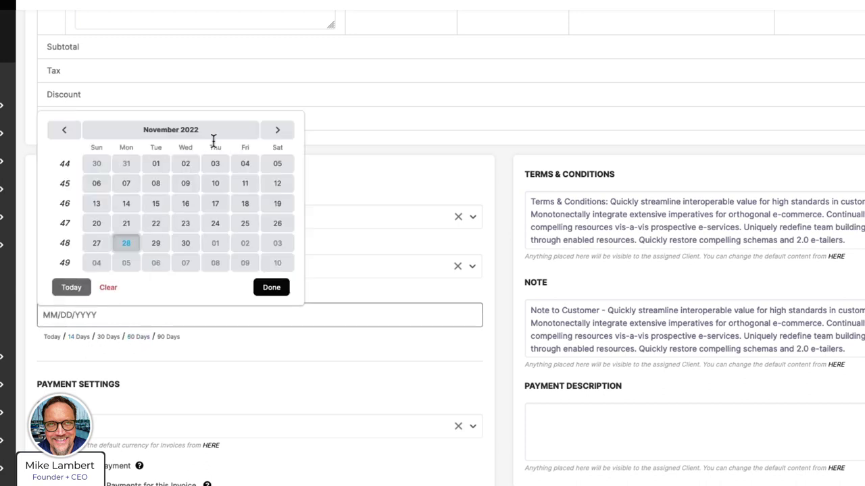
{"action": "left_click", "coordinate": [277, 129]}
{"action": "left_click", "coordinate": [216, 165]}
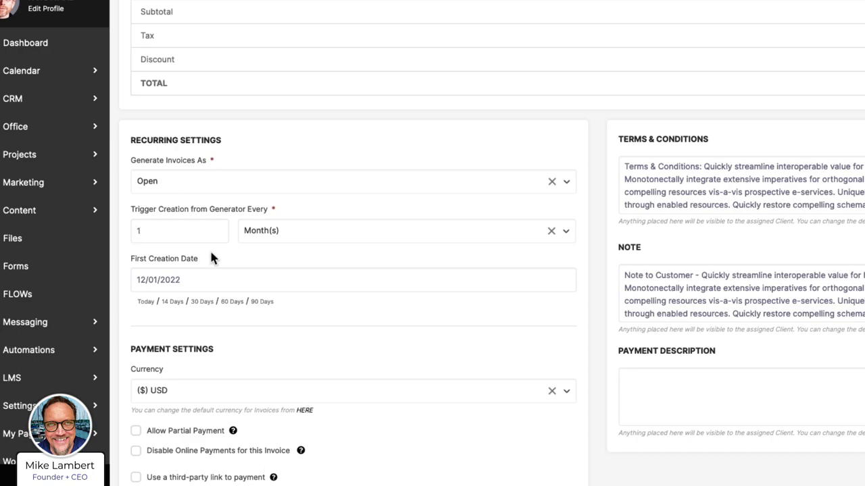
- Set the relative due date to 14 days, enable the client's new invoice notification and activate the generator
{"action": "scroll", "coordinate": [210, 251], "scroll_direction": "down", "scroll_amount": 2}
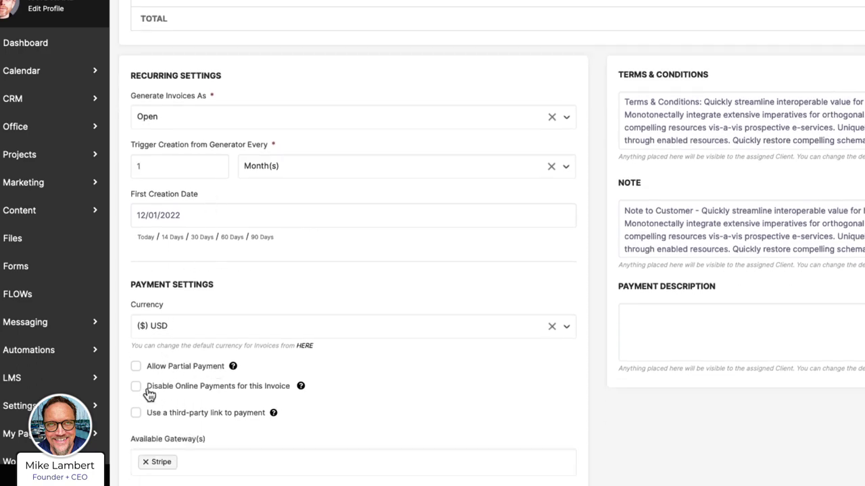
{"action": "scroll", "coordinate": [221, 379], "scroll_direction": "down", "scroll_amount": 4}
{"action": "scroll", "coordinate": [221, 377], "scroll_direction": "down", "scroll_amount": 8}
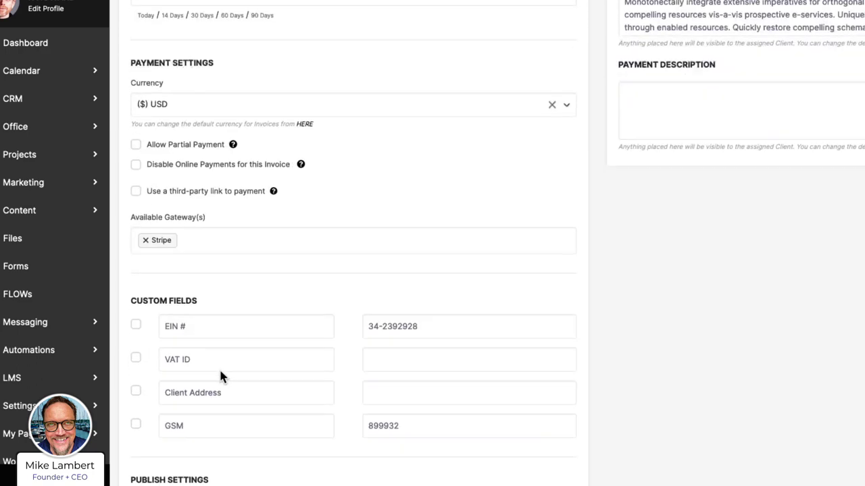
{"action": "type", "text": "14"}
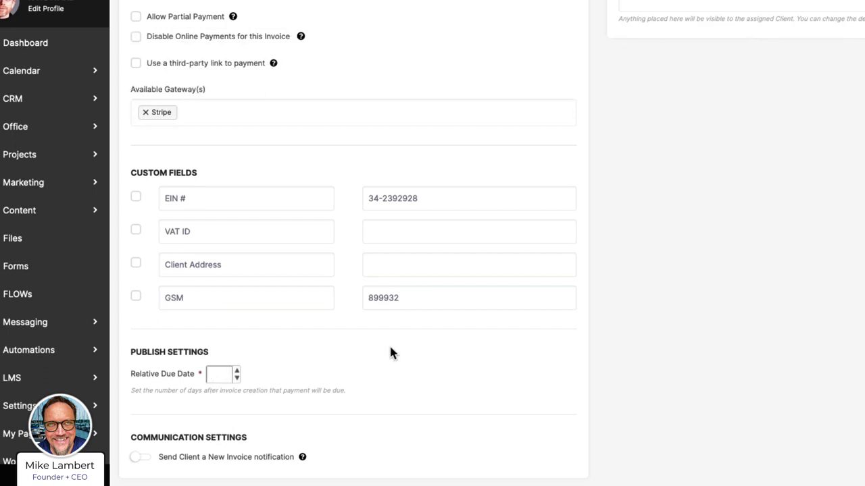
{"action": "scroll", "coordinate": [270, 283], "scroll_direction": "up", "scroll_amount": 7}
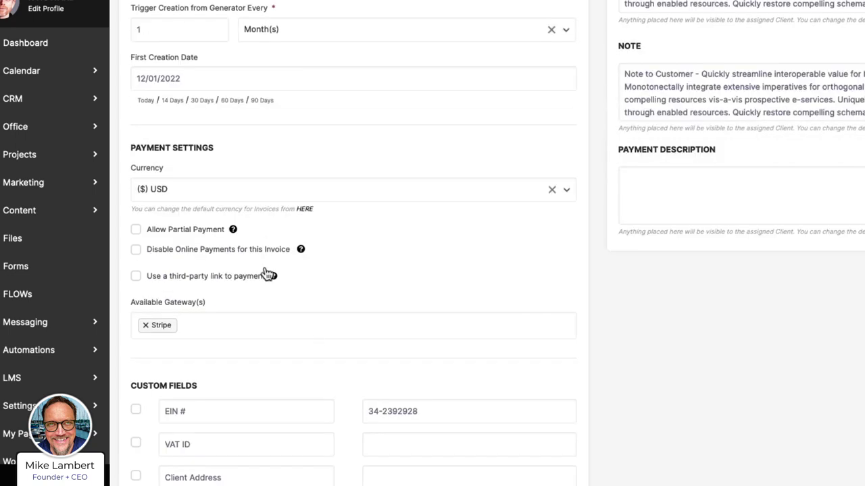
{"action": "scroll", "coordinate": [216, 229], "scroll_direction": "down", "scroll_amount": 8}
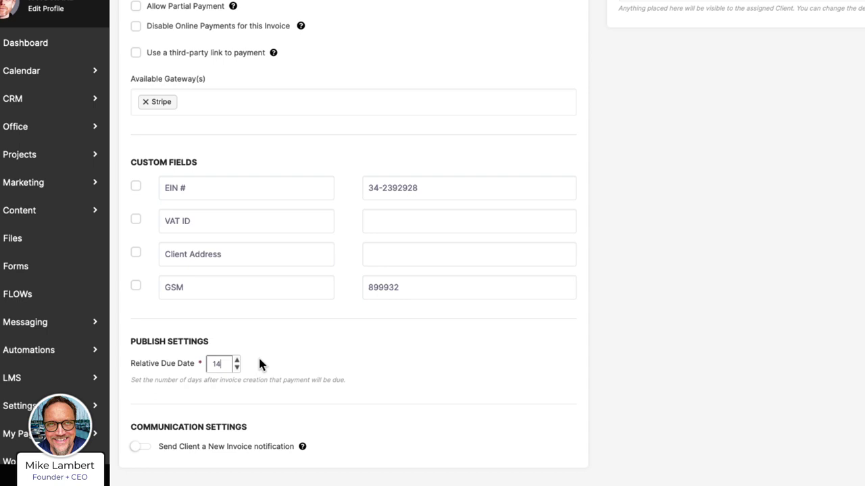
{"action": "scroll", "coordinate": [260, 360], "scroll_direction": "down", "scroll_amount": 1}
{"action": "left_click", "coordinate": [197, 413]}
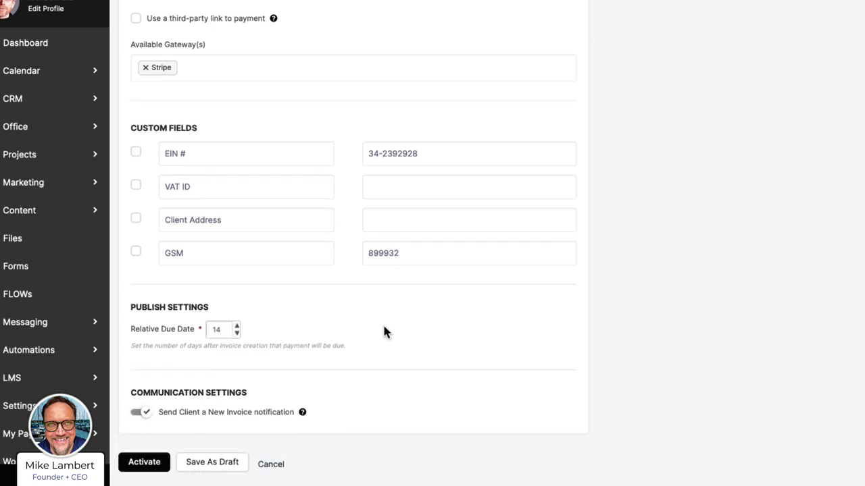
{"action": "left_click", "coordinate": [164, 463]}
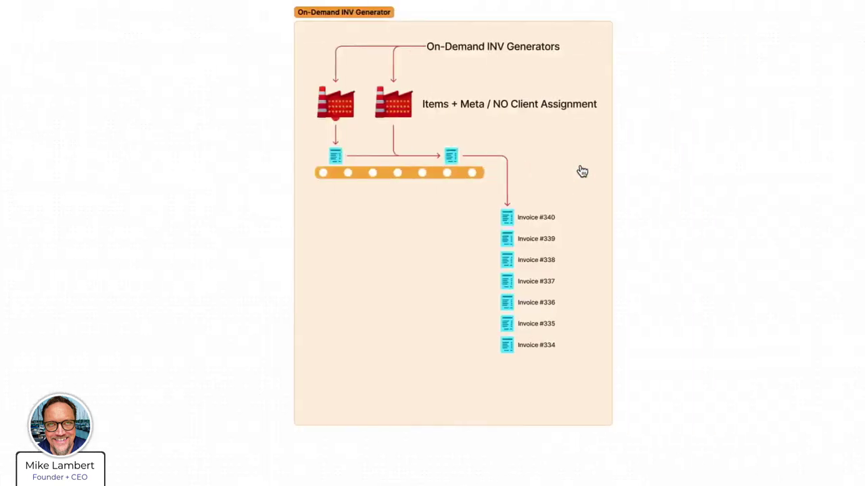
- Examine the generator diagram beyond the On-Demand INV Generator section, and open the Recurring Fees generator for editing
{"action": "scroll", "coordinate": [582, 172], "scroll_direction": "right", "scroll_amount": 3}
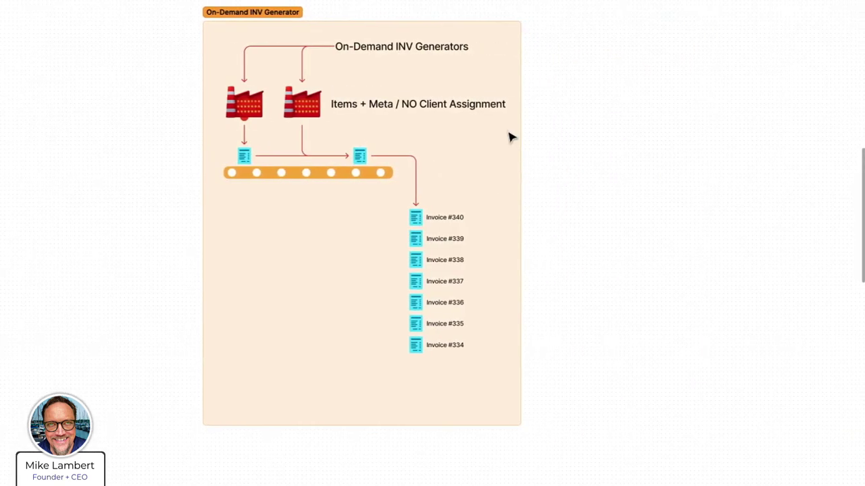
{"action": "key", "text": "Right"}
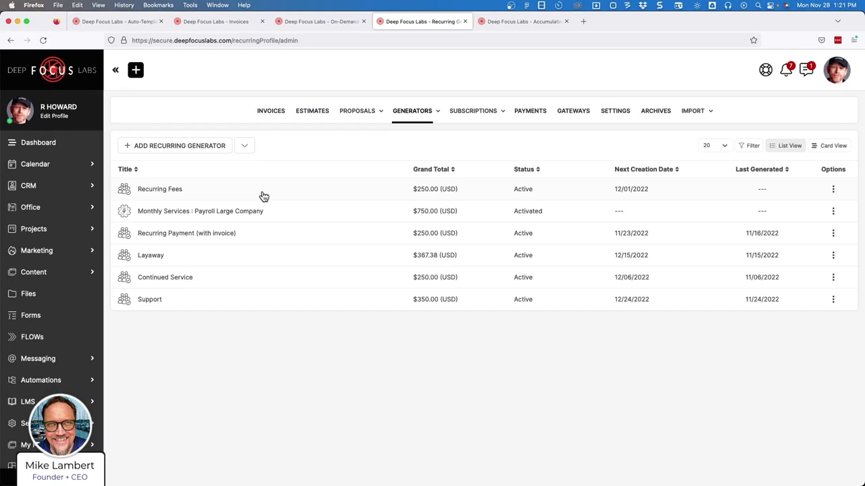
{"action": "left_click", "coordinate": [833, 189]}
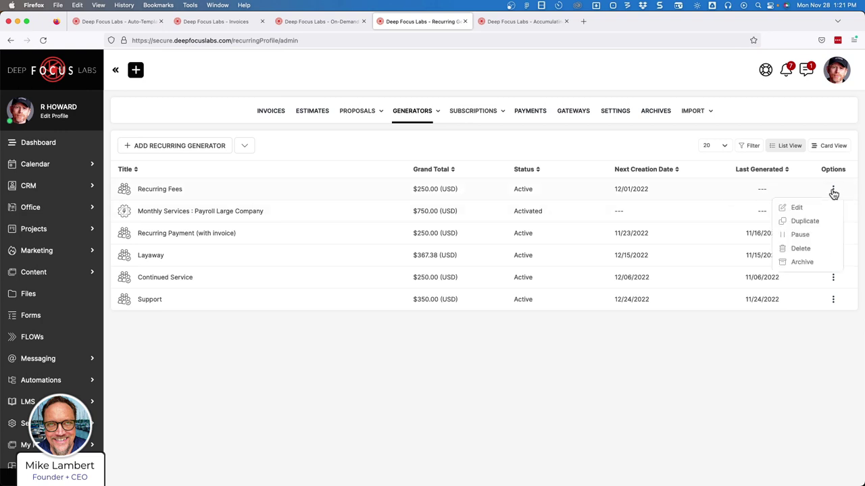
{"action": "left_click", "coordinate": [797, 207]}
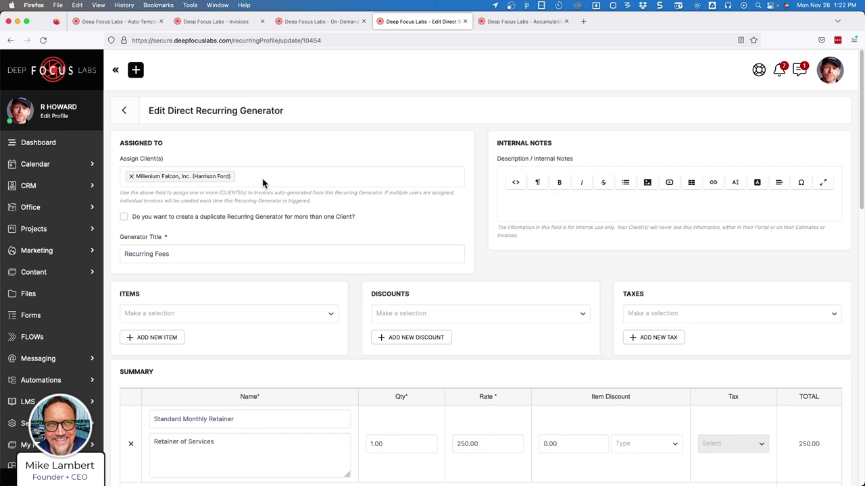
- Review the Recurring Fees generator's item summary, invoice status options, payment gateway, custom fields and publish settings
{"action": "scroll", "coordinate": [365, 289], "scroll_direction": "down", "scroll_amount": 5}
{"action": "scroll", "coordinate": [217, 384], "scroll_direction": "down", "scroll_amount": 1}
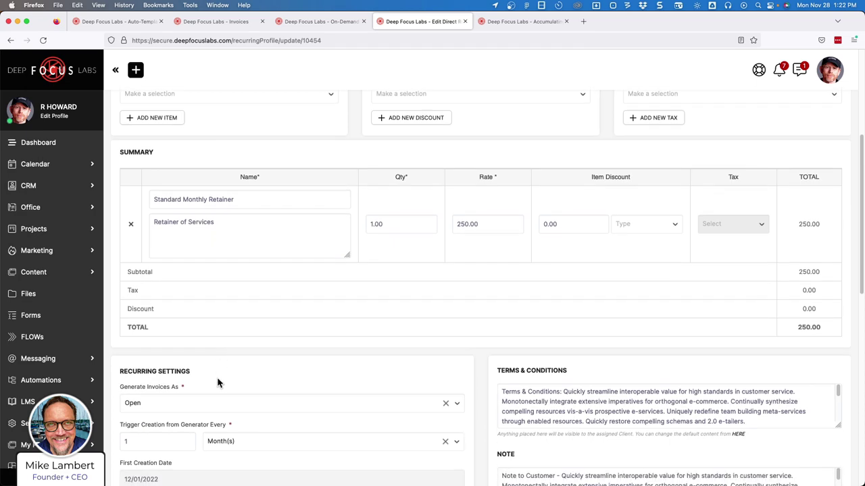
{"action": "left_click", "coordinate": [173, 403]}
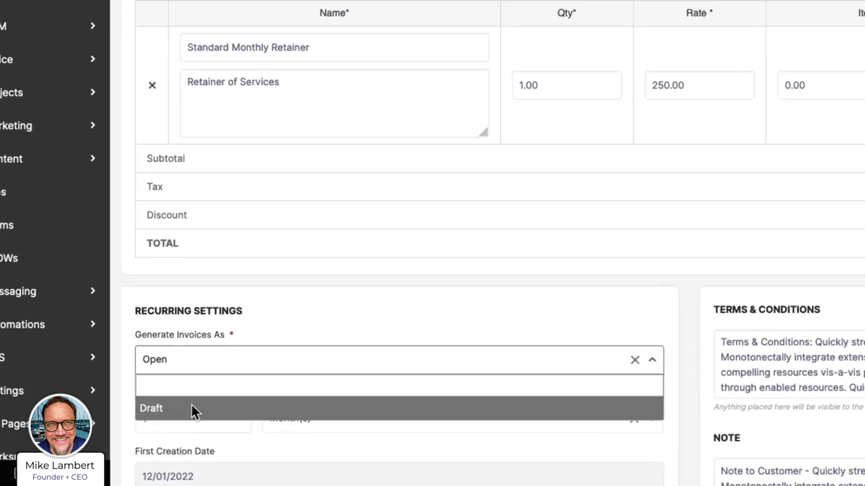
{"action": "scroll", "coordinate": [318, 297], "scroll_direction": "down", "scroll_amount": 3}
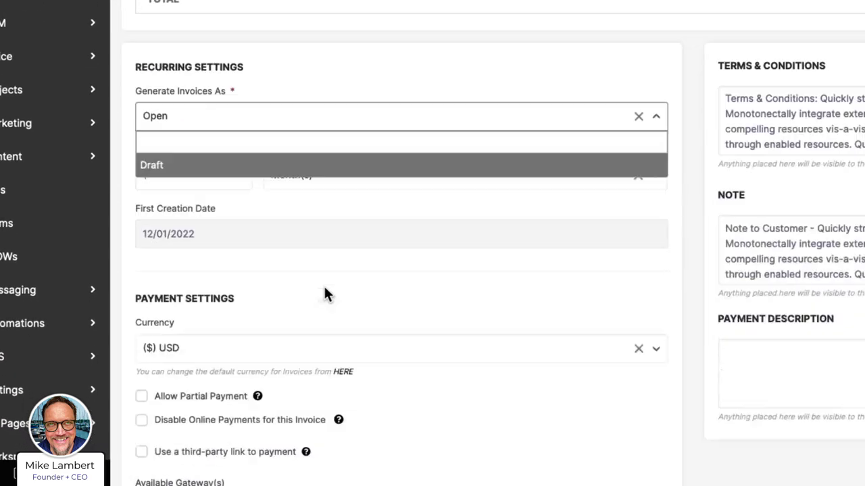
{"action": "left_click", "coordinate": [386, 68]}
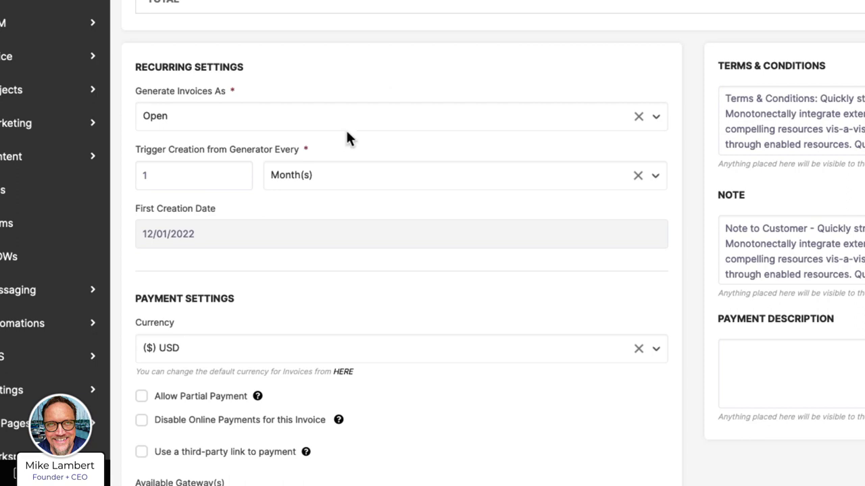
{"action": "scroll", "coordinate": [202, 119], "scroll_direction": "down", "scroll_amount": 7}
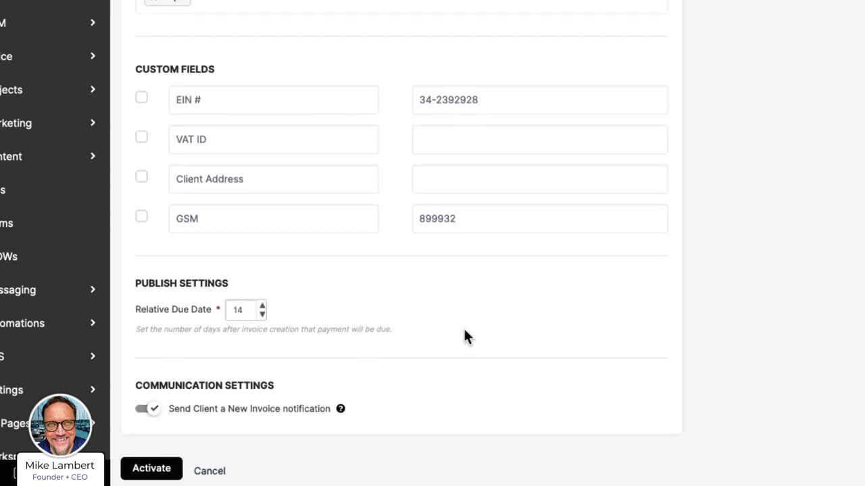
{"action": "scroll", "coordinate": [466, 329], "scroll_direction": "up", "scroll_amount": 1}
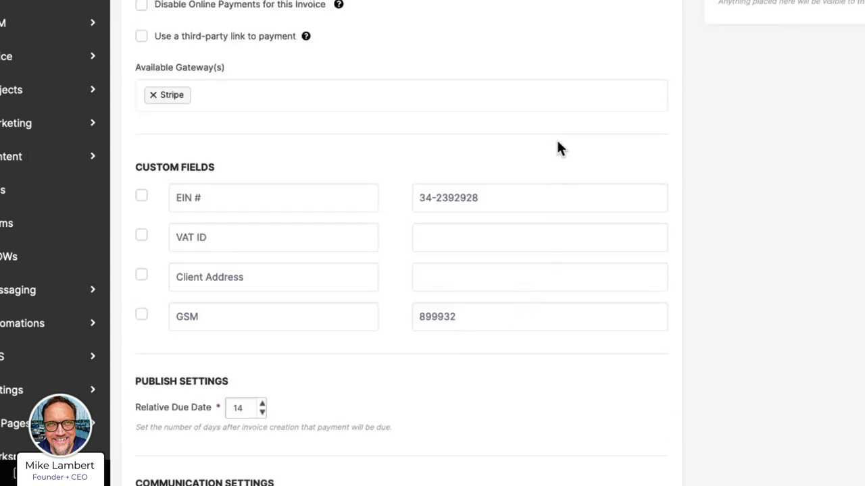
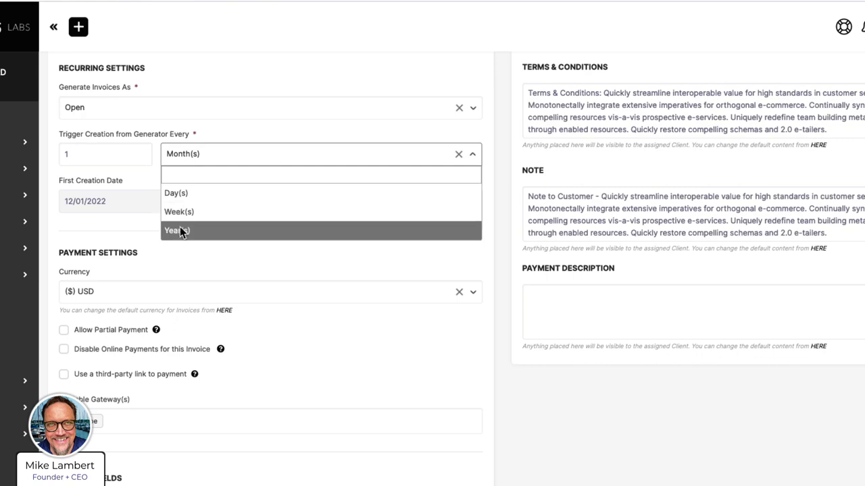
- Change the trigger interval unit of the Recurring Fees generator to Year(s)
{"action": "left_click", "coordinate": [179, 230]}
{"action": "scroll", "coordinate": [190, 182], "scroll_direction": "up", "scroll_amount": 10}
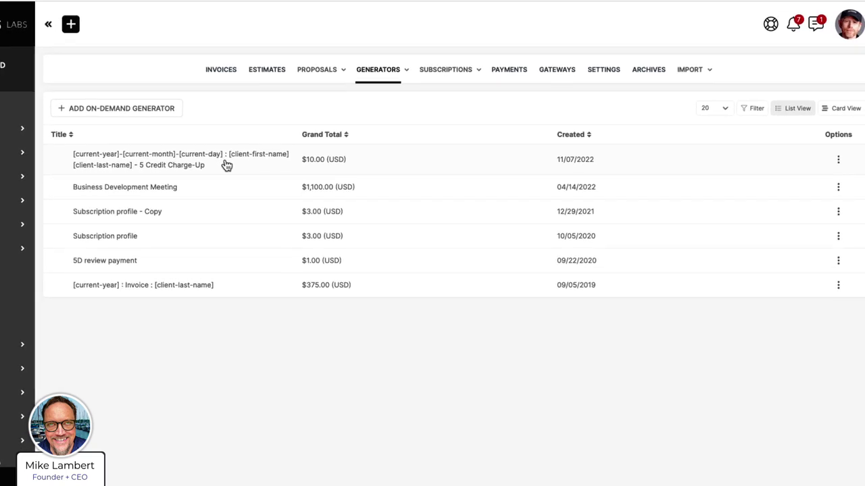
- Open the 5 Credit Charge-Up on-demand generator for editing
{"action": "left_click", "coordinate": [293, 162]}
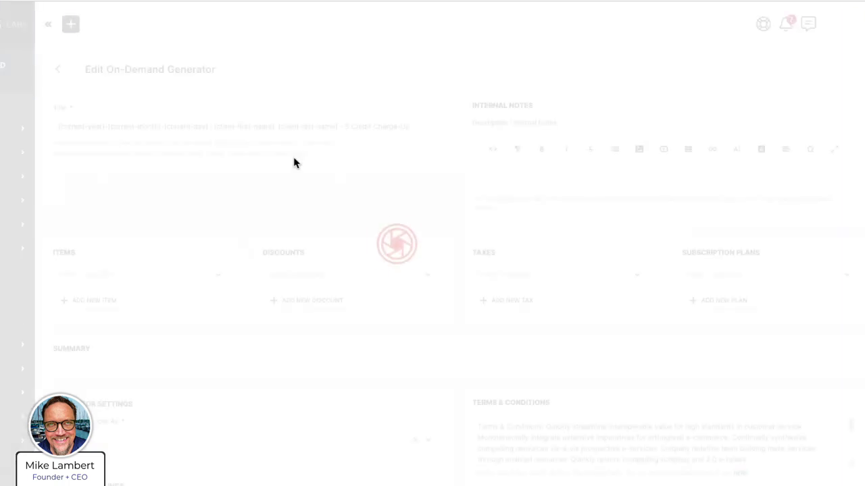
- Add the 1$/Year subscription plan to the 5 Credit Charge-Up generator and review its one-time and subscription charges
{"action": "scroll", "coordinate": [302, 185], "scroll_direction": "down", "scroll_amount": 1}
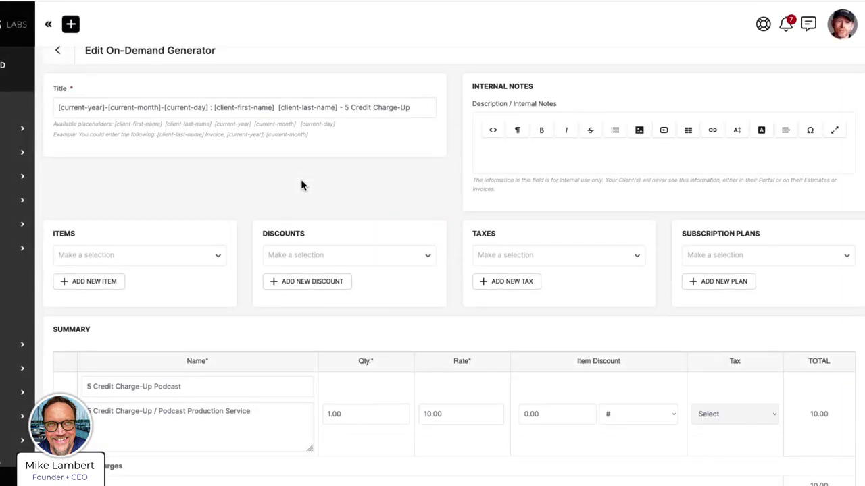
{"action": "scroll", "coordinate": [301, 180], "scroll_direction": "down", "scroll_amount": 2}
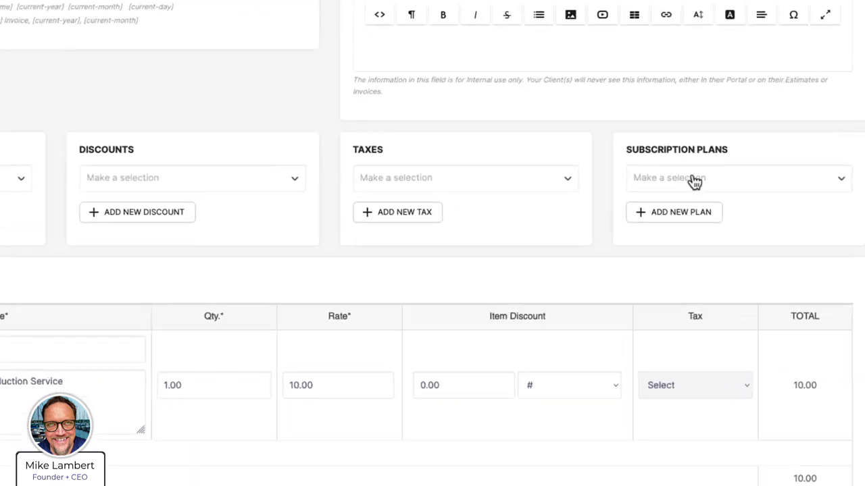
{"action": "left_click", "coordinate": [729, 194]}
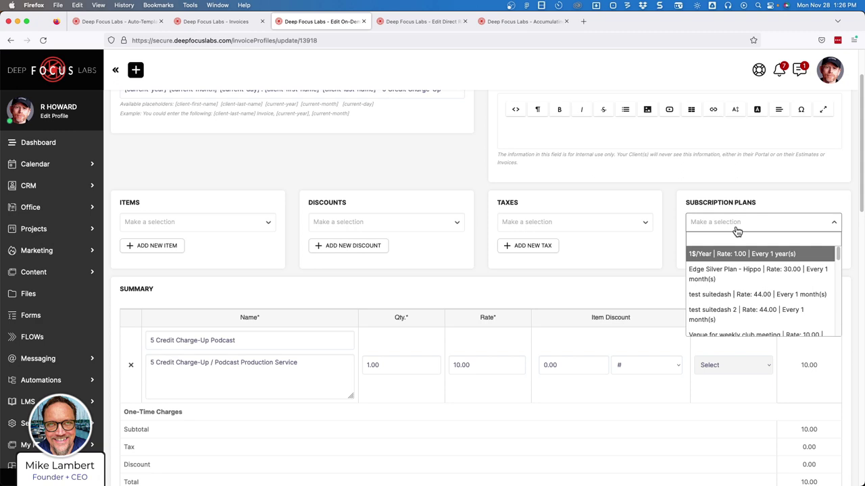
{"action": "left_click", "coordinate": [744, 257]}
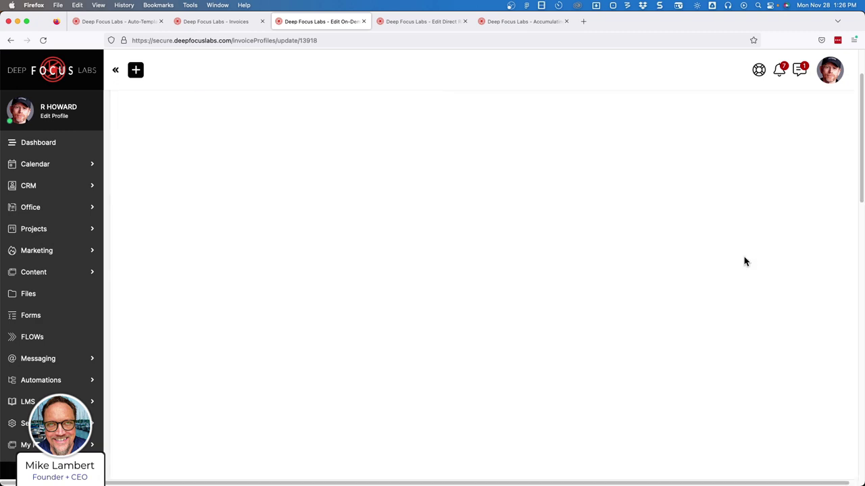
{"action": "scroll", "coordinate": [308, 378], "scroll_direction": "down", "scroll_amount": 1}
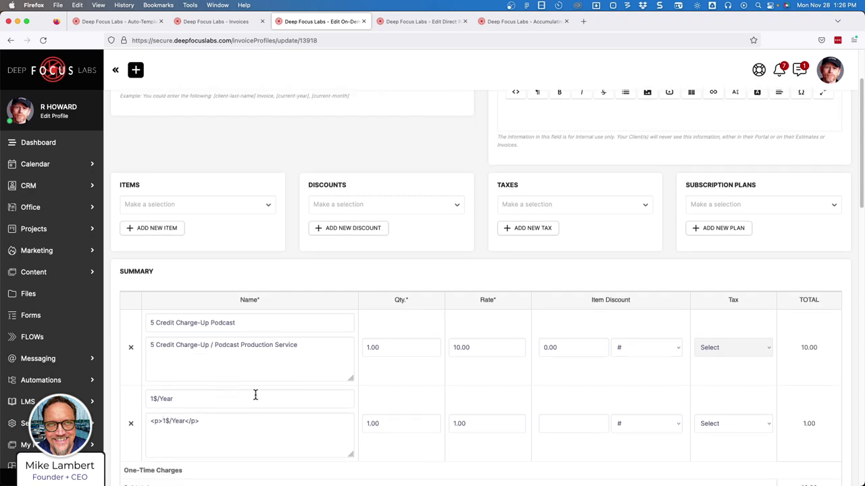
{"action": "scroll", "coordinate": [254, 395], "scroll_direction": "down", "scroll_amount": 4}
{"action": "scroll", "coordinate": [253, 388], "scroll_direction": "down", "scroll_amount": 3}
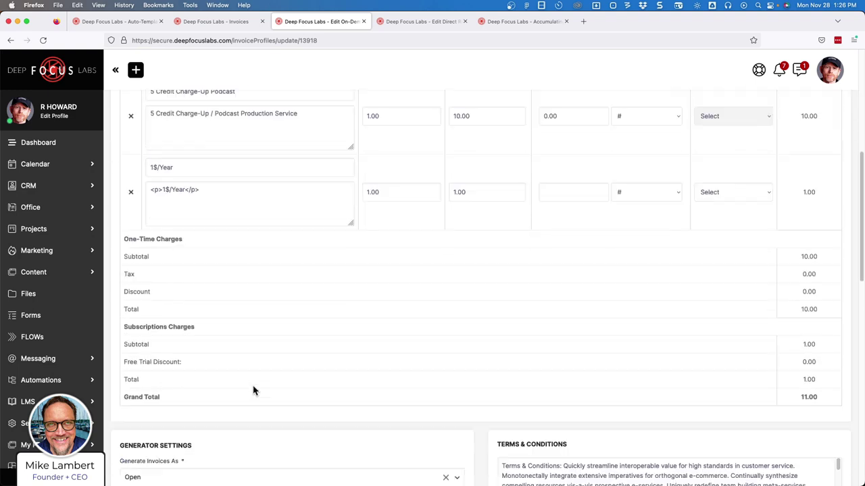
{"action": "scroll", "coordinate": [276, 363], "scroll_direction": "down", "scroll_amount": 2}
{"action": "scroll", "coordinate": [273, 360], "scroll_direction": "down", "scroll_amount": 2}
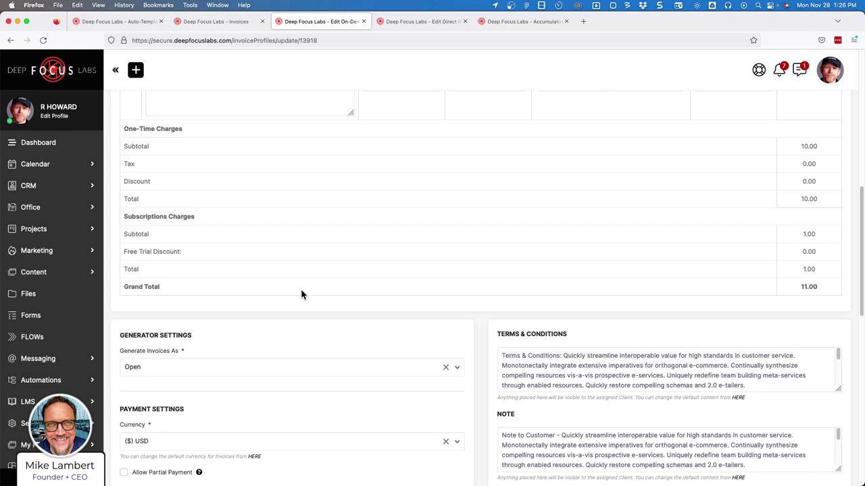
- Switch to the accumulating generators list and open the active direct generator for one client's monthly billing for editing
{"action": "left_click", "coordinate": [405, 21]}
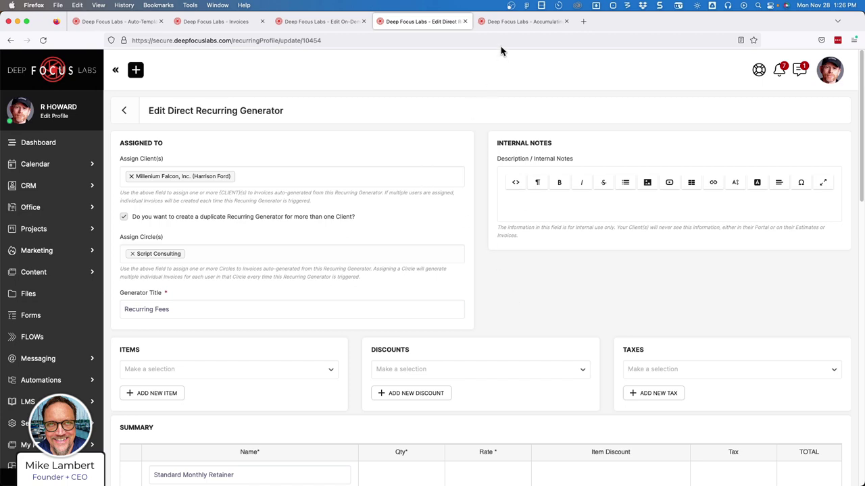
{"action": "left_click", "coordinate": [512, 22]}
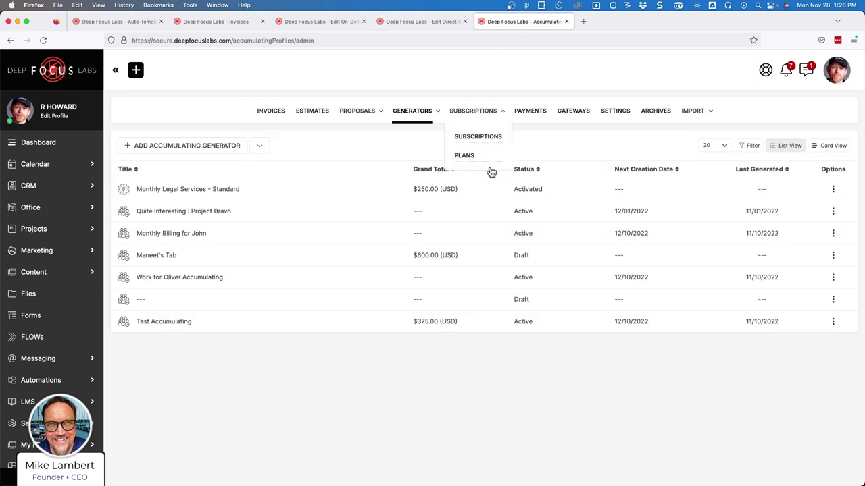
{"action": "left_click", "coordinate": [233, 242]}
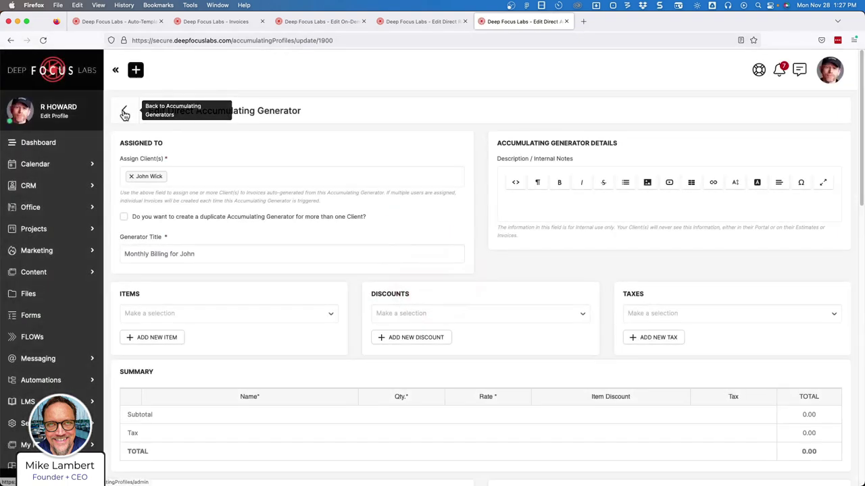
- Open the accumulating generators list in a separate browser tab and start adding a Direct accumulating generator
{"action": "left_click", "coordinate": [124, 114], "text": "super"}
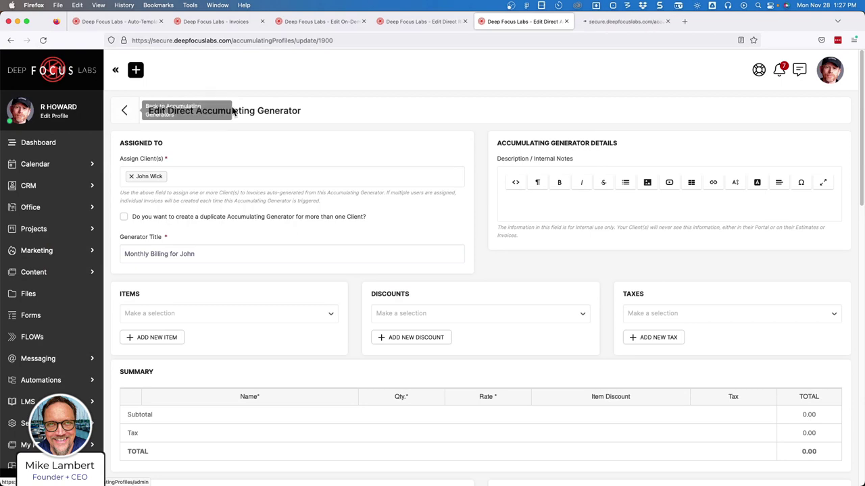
{"action": "left_click", "coordinate": [616, 21]}
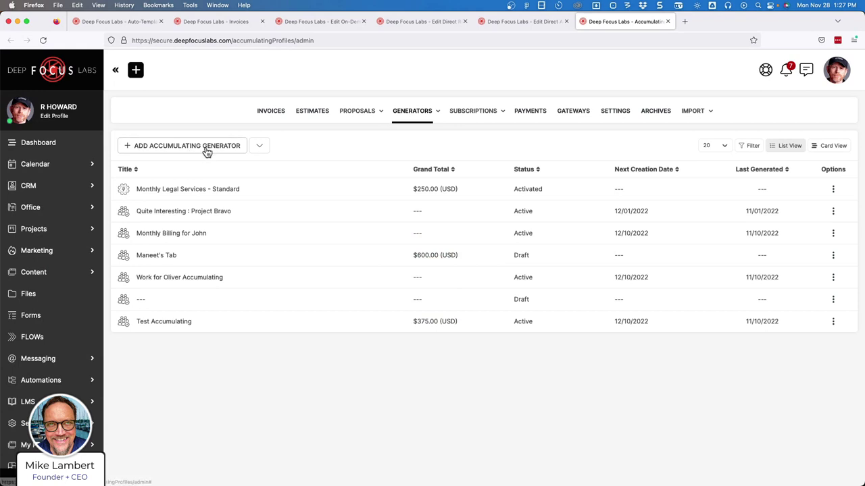
{"action": "left_click", "coordinate": [205, 148]}
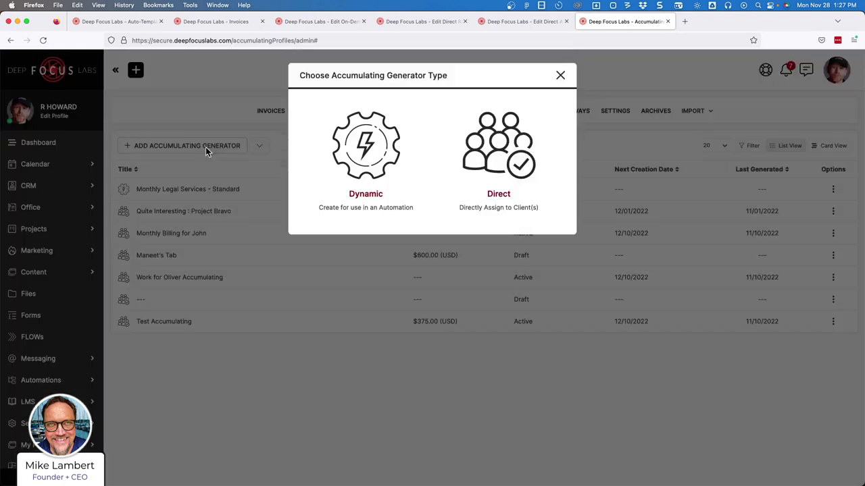
{"action": "left_click", "coordinate": [491, 157]}
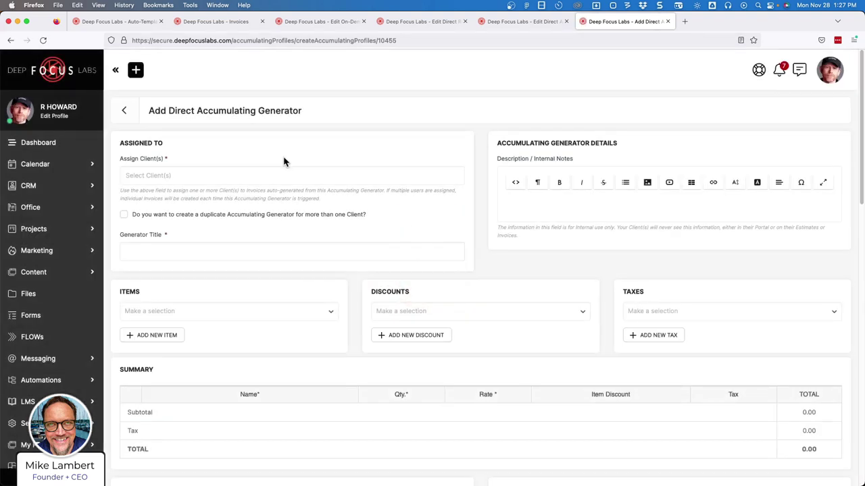
- Assign the Millenium Falcon, Inc. client to the accumulating generator and title it Monthly Legal Services - Standard
{"action": "left_click", "coordinate": [175, 175]}
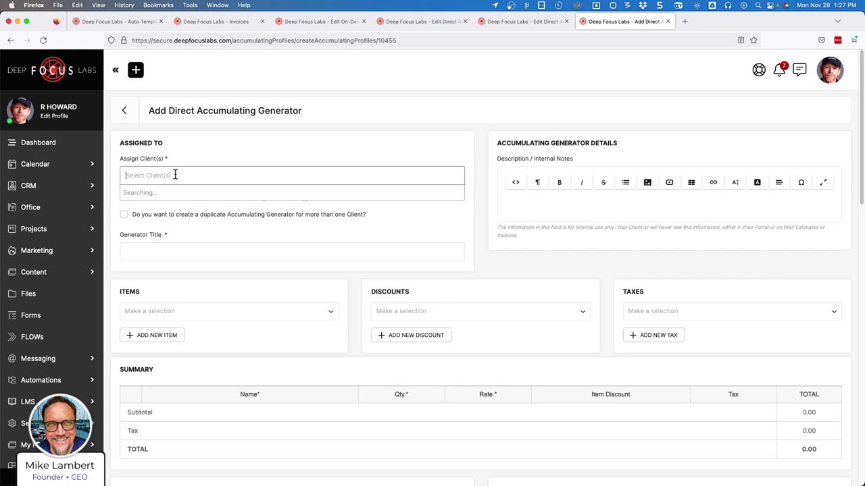
{"action": "type", "text": "harr"}
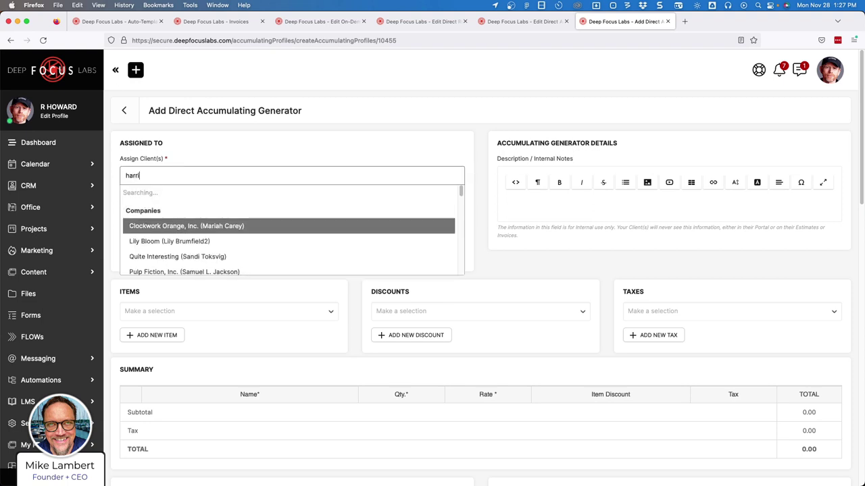
{"action": "type", "text": "i"}
{"action": "left_click", "coordinate": [187, 209]}
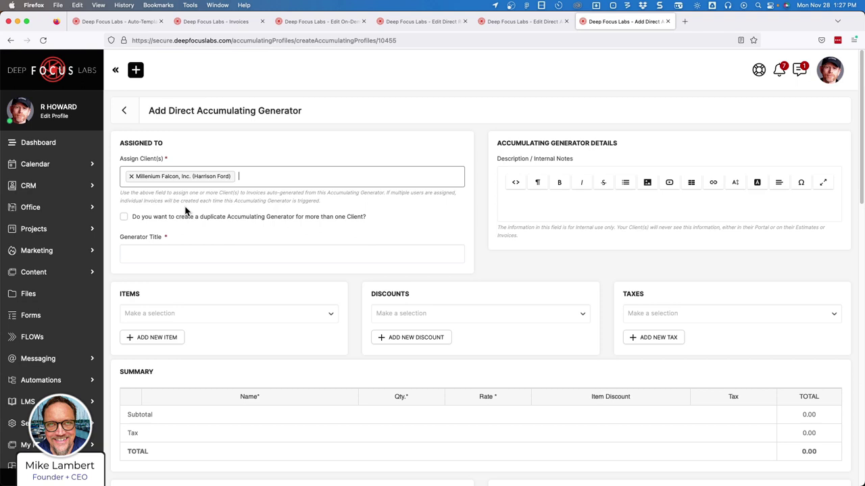
{"action": "left_click", "coordinate": [212, 252]}
{"action": "type", "text": "Monthly E"}
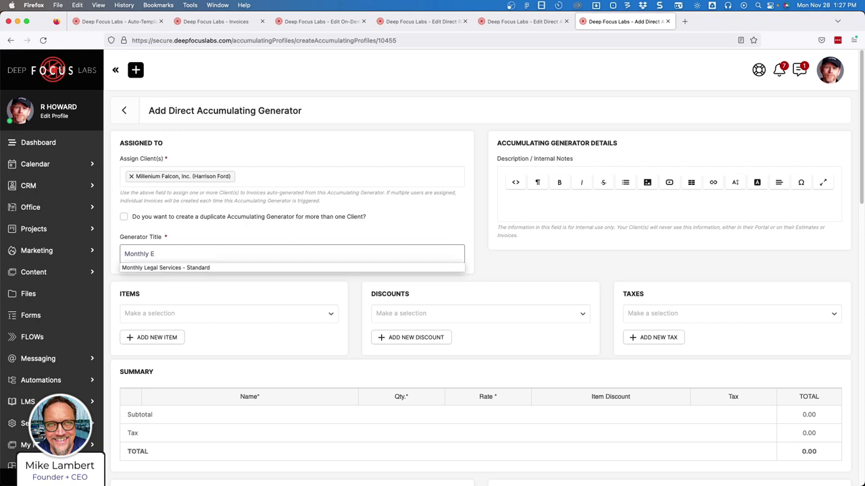
{"action": "left_click", "coordinate": [211, 268]}
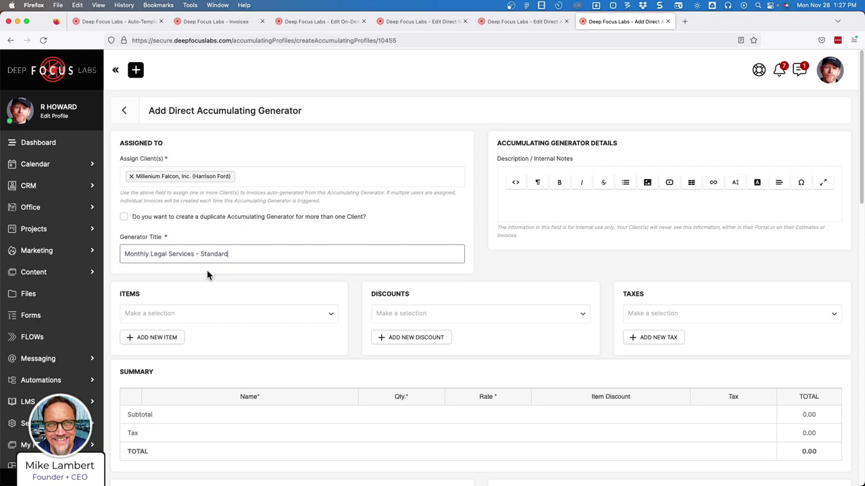
- Look through the items available for the accumulating generator without adding any, and review its empty summary
{"action": "left_click", "coordinate": [208, 315]}
{"action": "scroll", "coordinate": [215, 385], "scroll_direction": "down", "scroll_amount": 5}
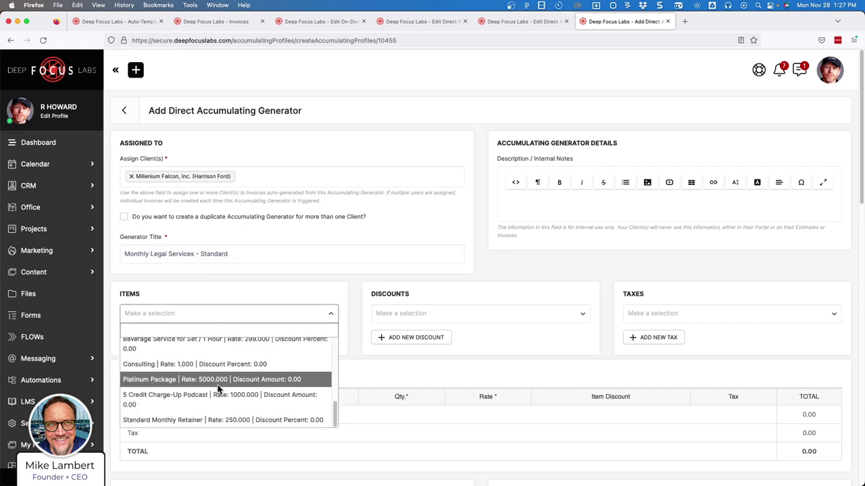
{"action": "left_click", "coordinate": [244, 294]}
{"action": "scroll", "coordinate": [241, 304], "scroll_direction": "down", "scroll_amount": 1}
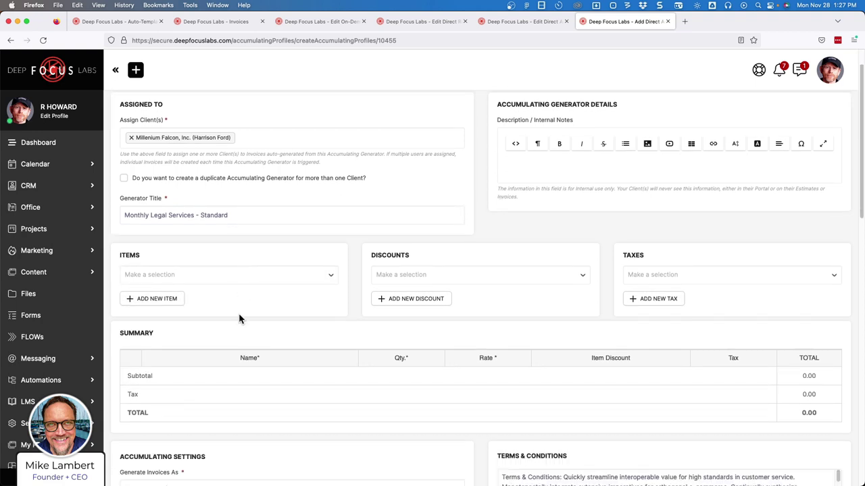
{"action": "scroll", "coordinate": [369, 217], "scroll_direction": "up", "scroll_amount": 1}
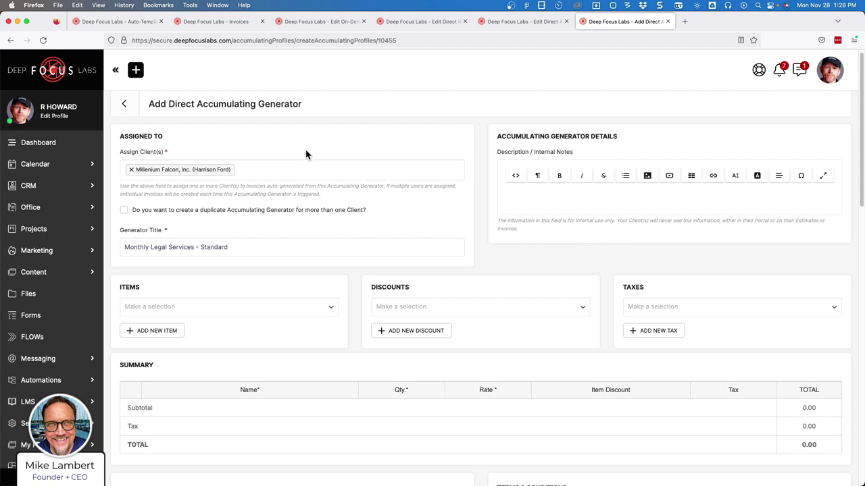
{"action": "scroll", "coordinate": [291, 155], "scroll_direction": "up", "scroll_amount": 1}
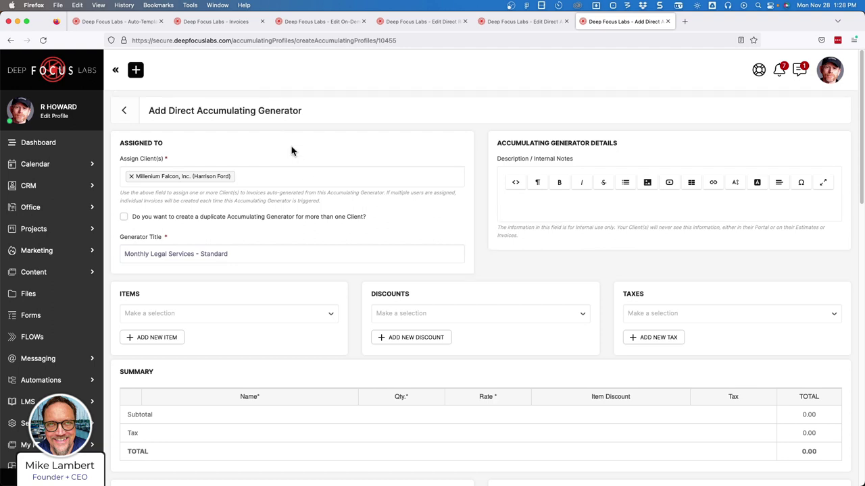
- Set the accumulating generator to create invoices as Open every 1 Month(s), with a first creation date of 12/01/2022
{"action": "scroll", "coordinate": [244, 215], "scroll_direction": "down", "scroll_amount": 5}
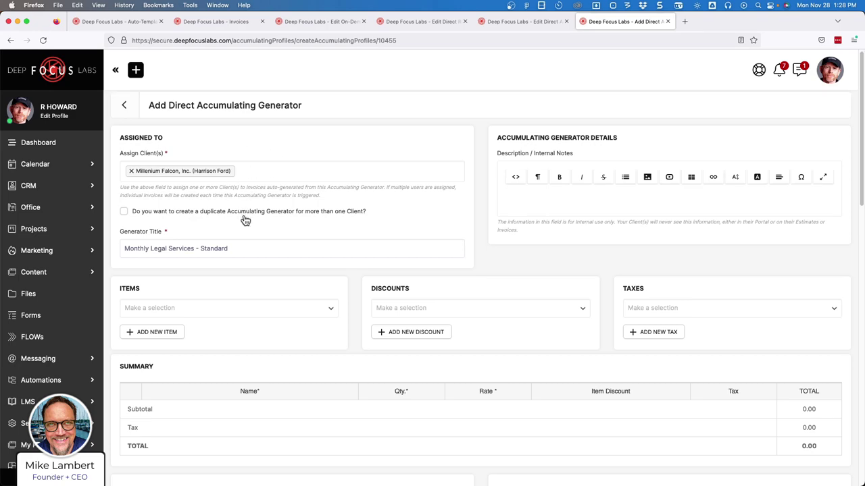
{"action": "scroll", "coordinate": [231, 202], "scroll_direction": "down", "scroll_amount": 2}
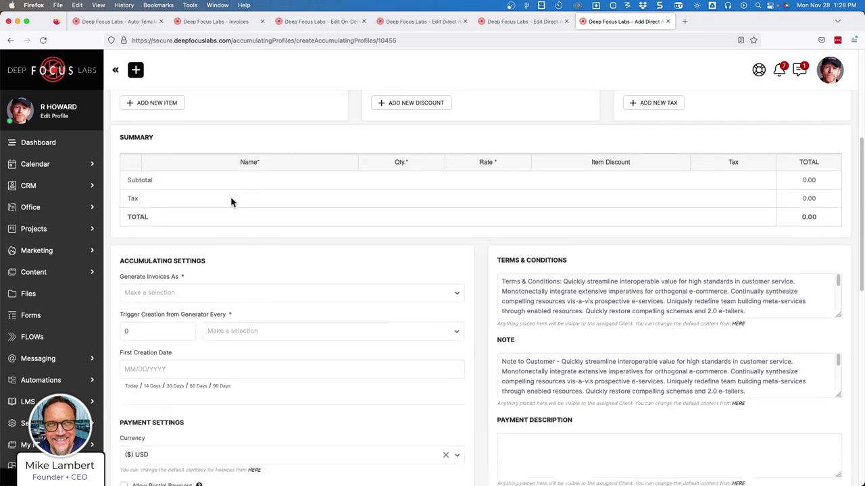
{"action": "left_click", "coordinate": [177, 255]}
{"action": "left_click", "coordinate": [184, 249]}
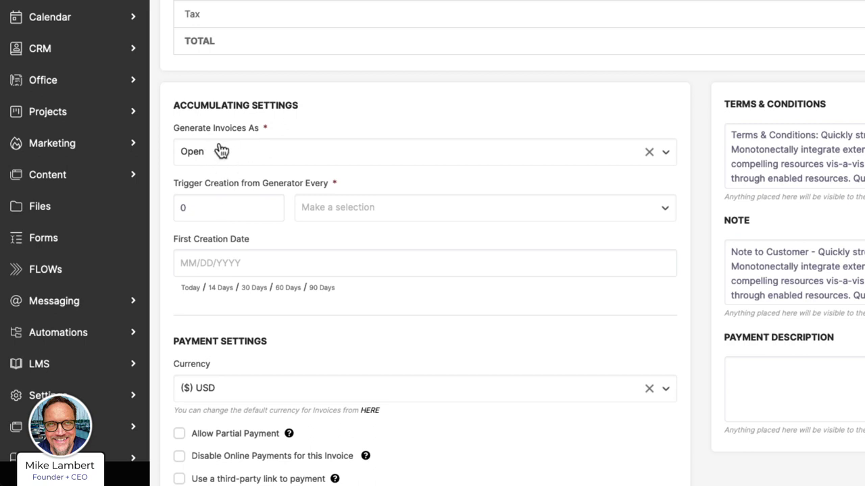
{"action": "left_click", "coordinate": [206, 215]}
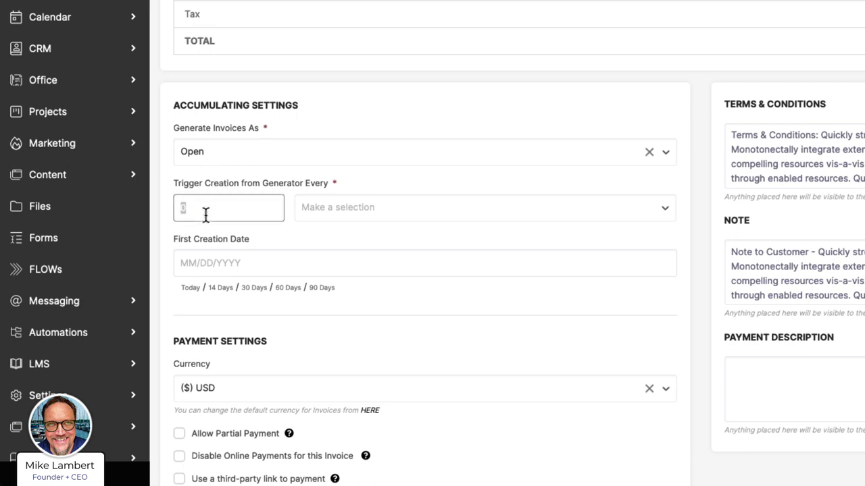
{"action": "type", "text": "1"}
{"action": "left_click", "coordinate": [341, 211]}
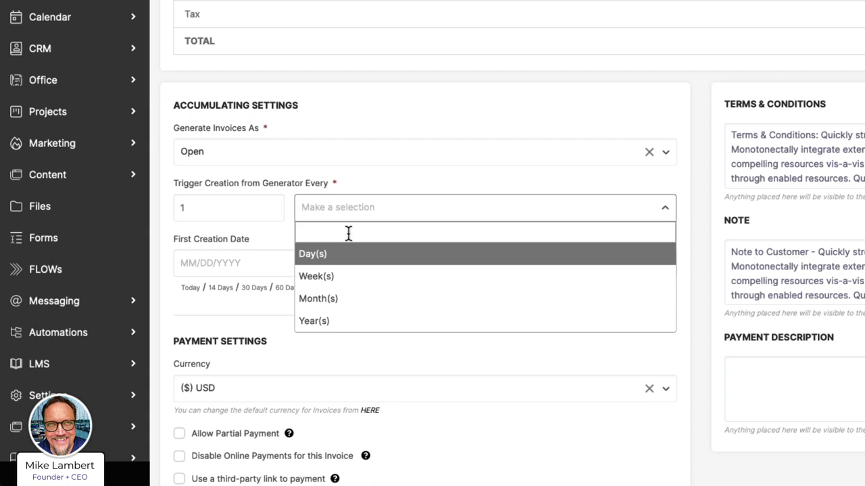
{"action": "left_click", "coordinate": [340, 299]}
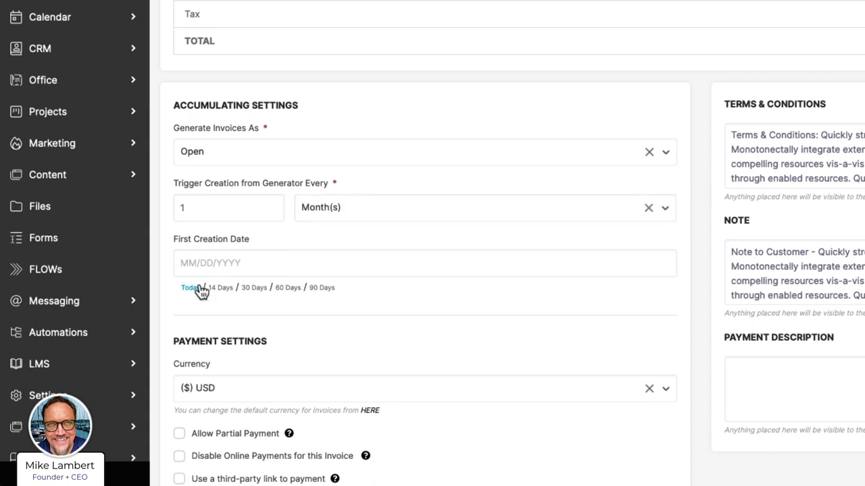
{"action": "left_click", "coordinate": [206, 272]}
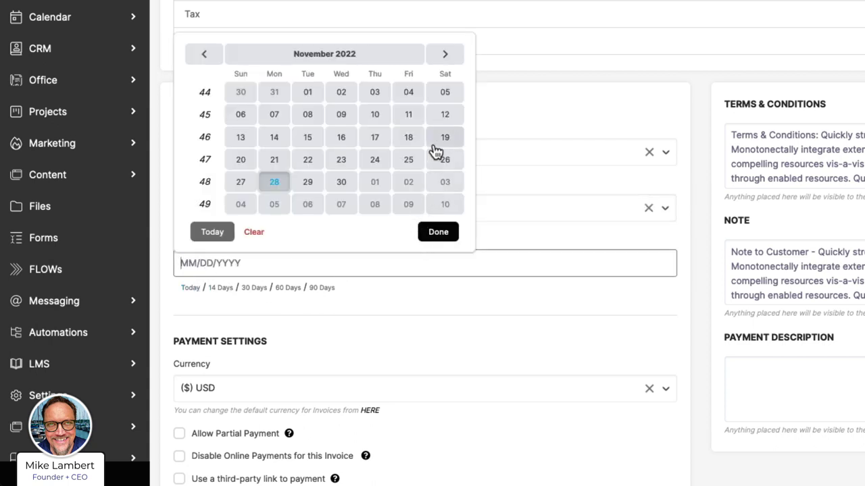
{"action": "left_click", "coordinate": [376, 185]}
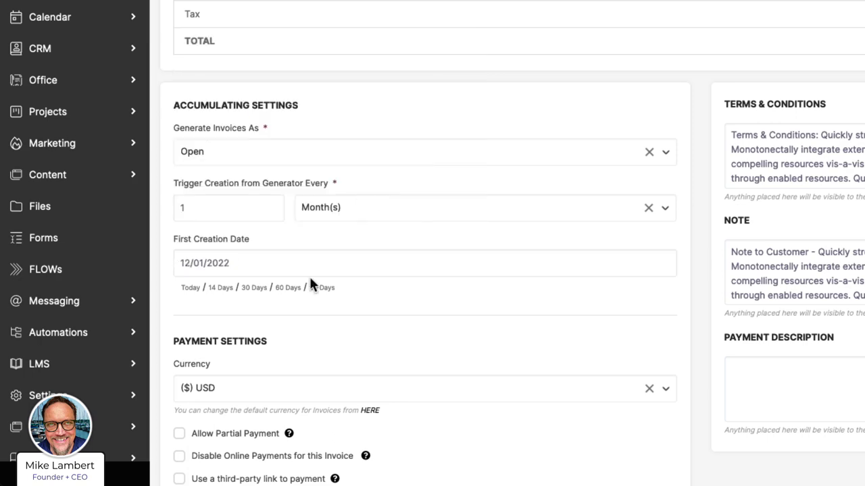
- Set the relative due date to 14 days after invoice creation and review the publish options and generation requirements
{"action": "scroll", "coordinate": [310, 279], "scroll_direction": "down", "scroll_amount": 1}
{"action": "scroll", "coordinate": [310, 283], "scroll_direction": "down", "scroll_amount": 3}
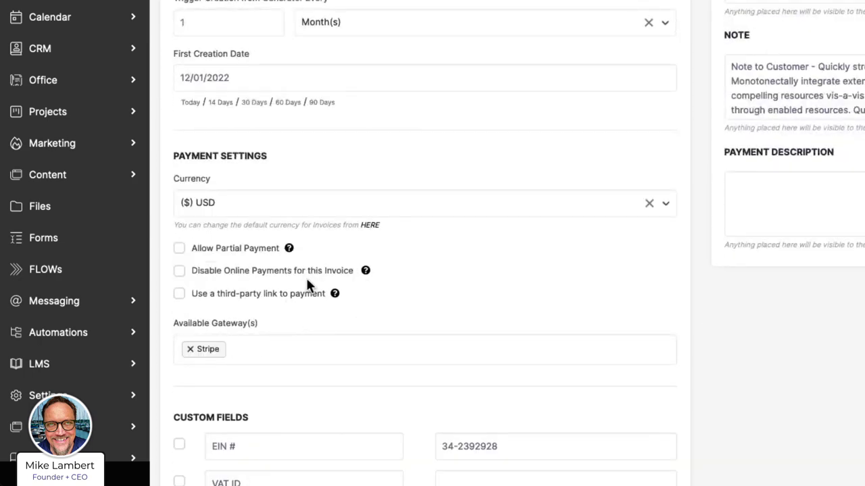
{"action": "scroll", "coordinate": [214, 354], "scroll_direction": "down", "scroll_amount": 5}
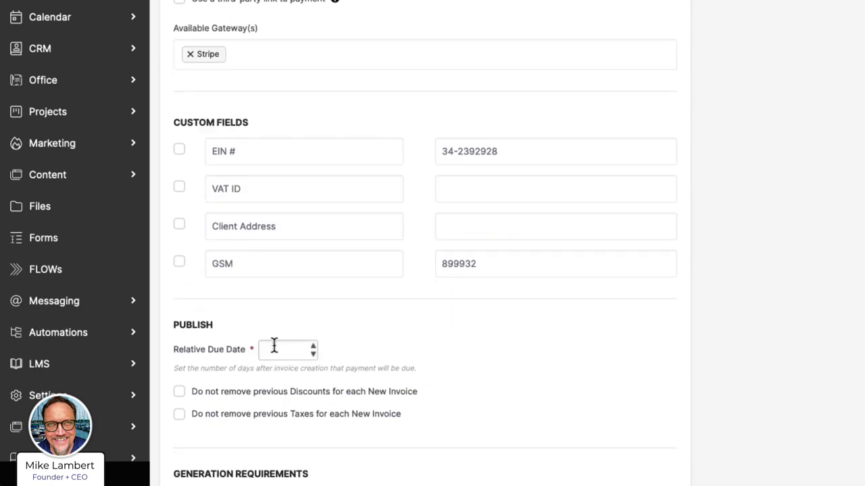
{"action": "left_click", "coordinate": [275, 347]}
{"action": "type", "text": "14"}
{"action": "scroll", "coordinate": [307, 335], "scroll_direction": "down", "scroll_amount": 1}
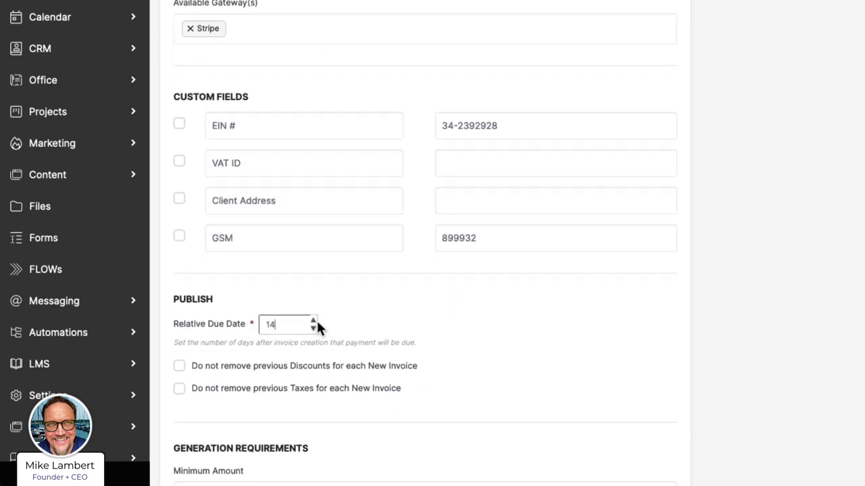
{"action": "scroll", "coordinate": [318, 328], "scroll_direction": "down", "scroll_amount": 2}
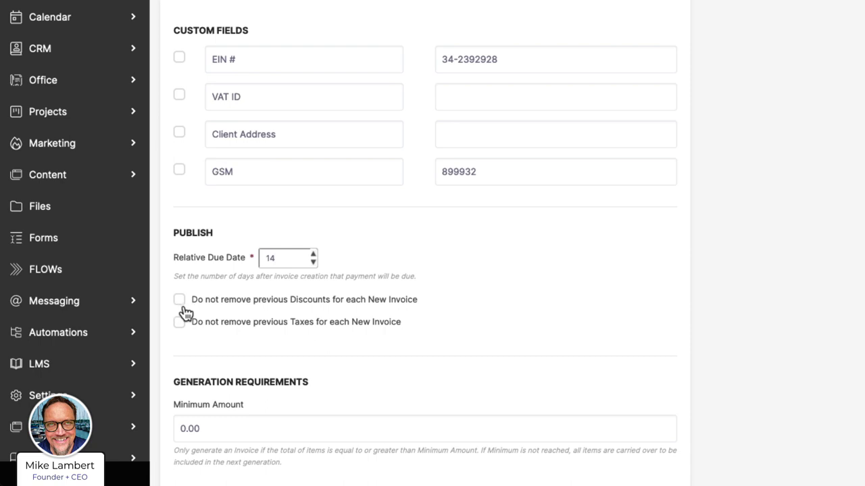
- Set the accumulating generator's minimum amount for generating an invoice to 500
{"action": "scroll", "coordinate": [196, 331], "scroll_direction": "down", "scroll_amount": 3}
{"action": "scroll", "coordinate": [206, 338], "scroll_direction": "down", "scroll_amount": 2}
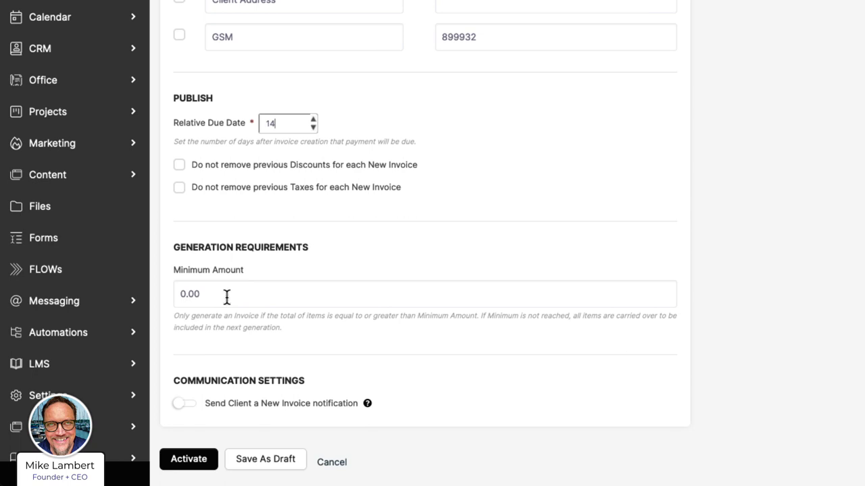
{"action": "double_click", "coordinate": [196, 294]}
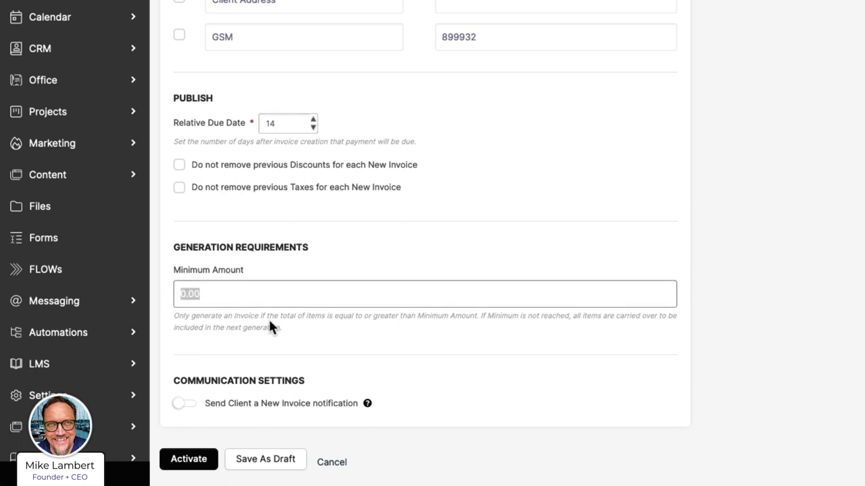
{"action": "type", "text": "500"}
{"action": "scroll", "coordinate": [269, 323], "scroll_direction": "up", "scroll_amount": 6}
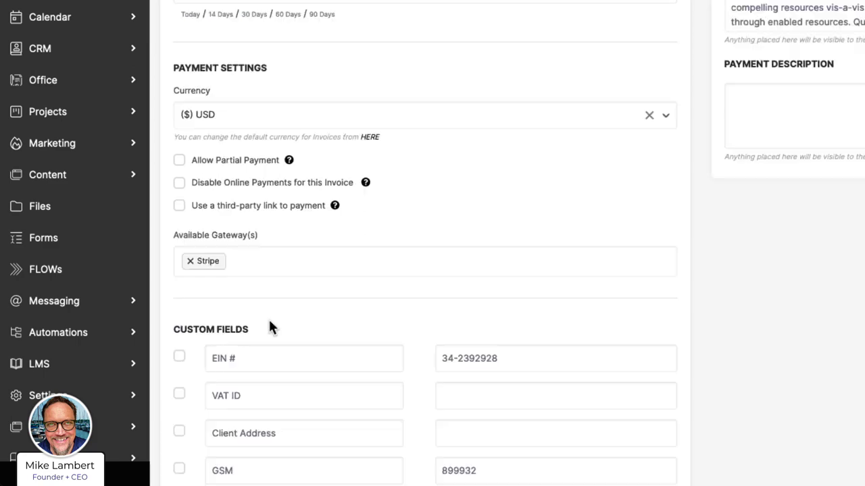
- Enable the new invoice notification to the client and activate the accumulating generator
{"action": "scroll", "coordinate": [447, 228], "scroll_direction": "down", "scroll_amount": 6}
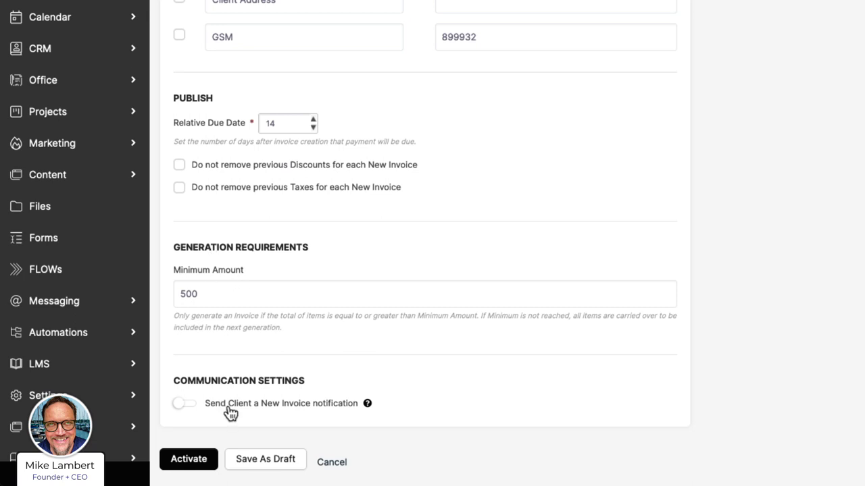
{"action": "left_click", "coordinate": [183, 406]}
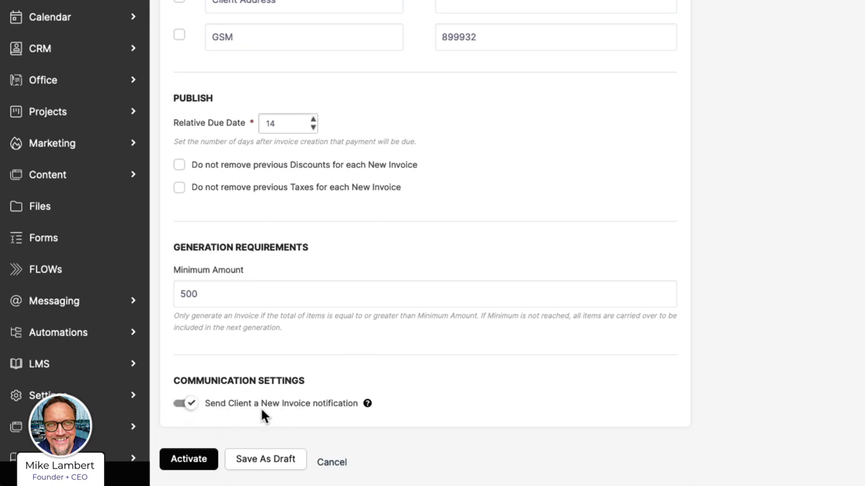
{"action": "left_click", "coordinate": [184, 458]}
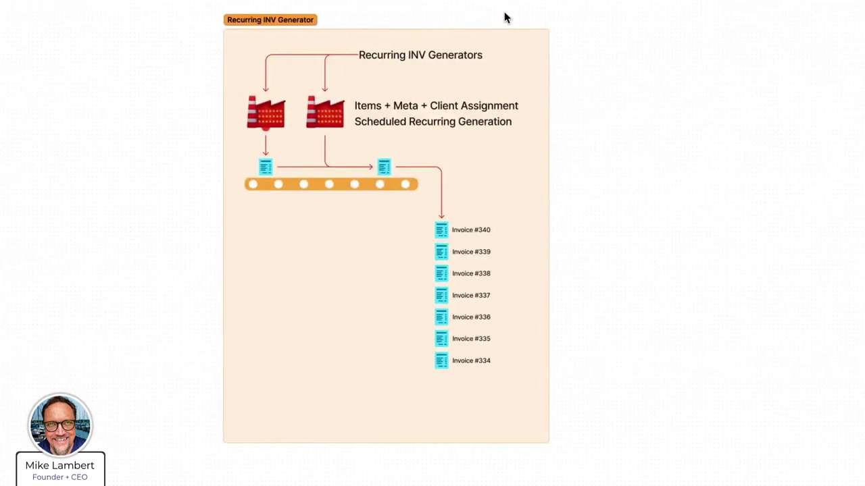
- Review the recurring and accumulating generator diagrams alongside the accumulating generator's items, summary and schedule settings
{"action": "key", "text": "Right"}
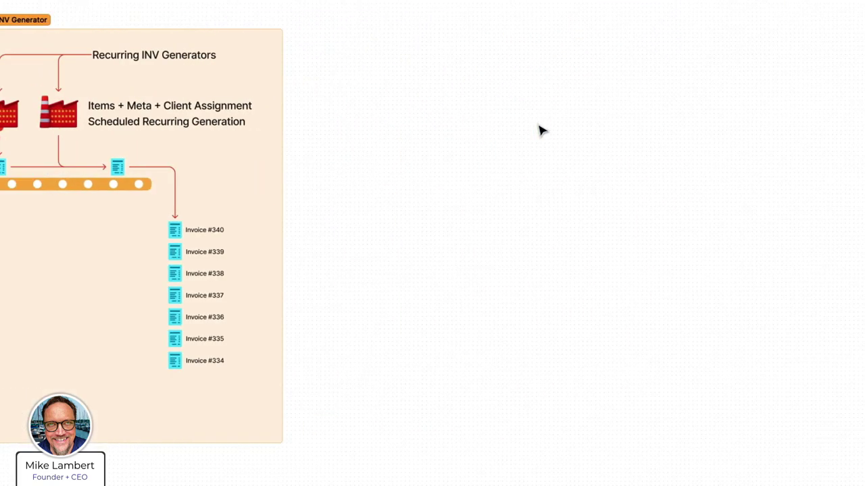
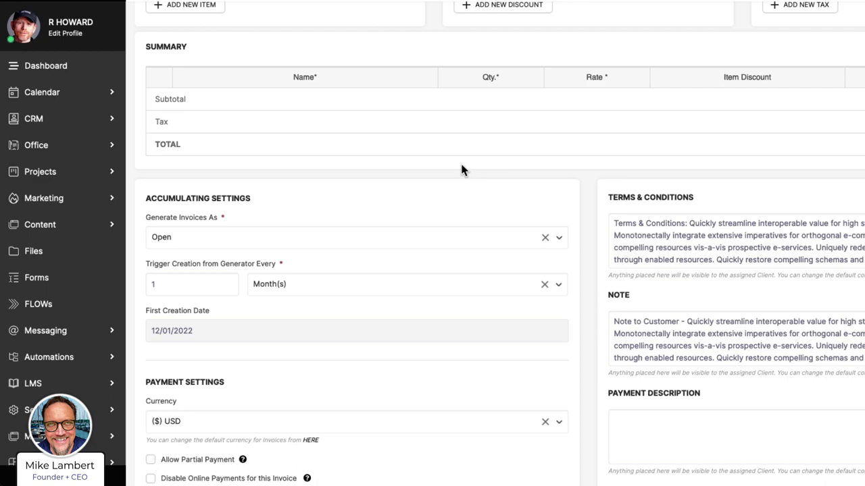
{"action": "scroll", "coordinate": [462, 166], "scroll_direction": "up", "scroll_amount": 5}
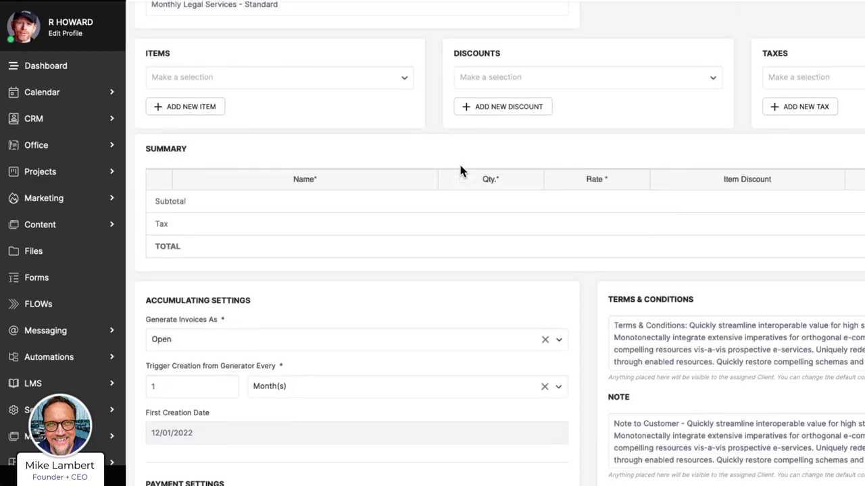
{"action": "scroll", "coordinate": [460, 169], "scroll_direction": "down", "scroll_amount": 3}
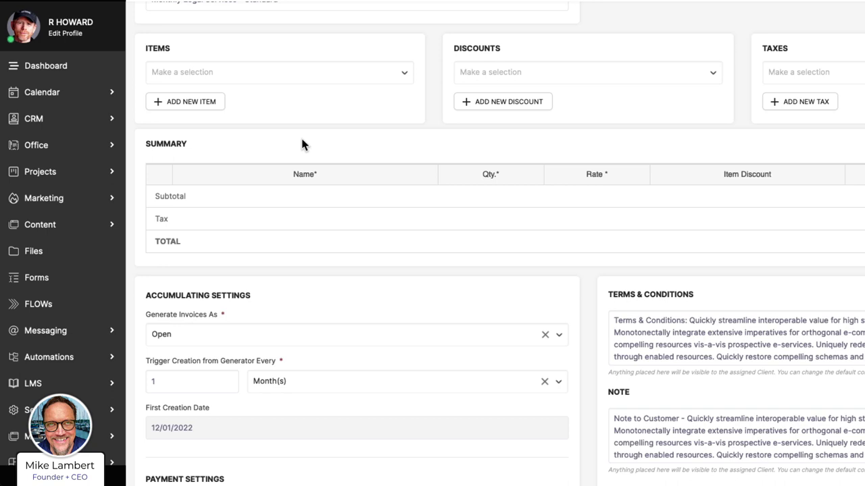
{"action": "scroll", "coordinate": [306, 140], "scroll_direction": "up", "scroll_amount": 1}
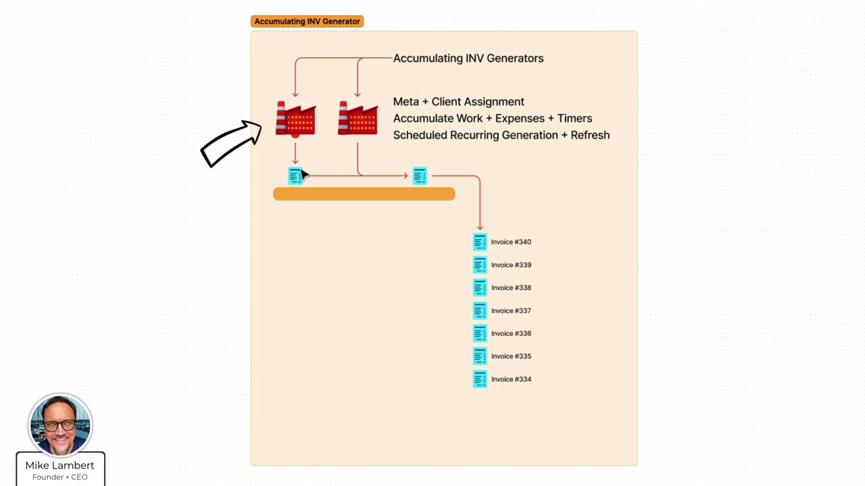
{"action": "left_click", "coordinate": [298, 127]}
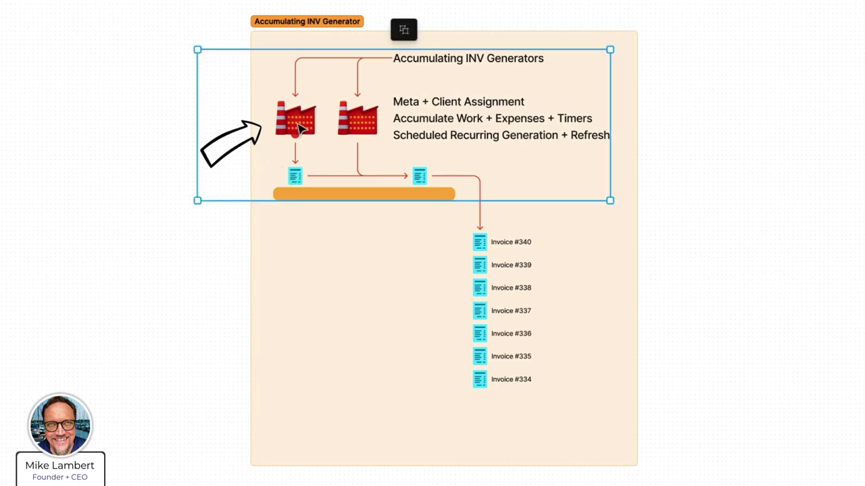
{"action": "double_click", "coordinate": [299, 127]}
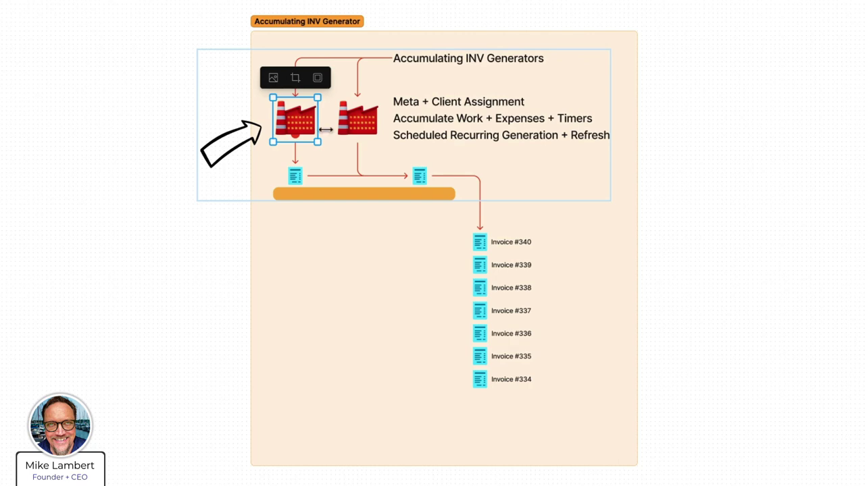
{"action": "left_click", "coordinate": [145, 114]}
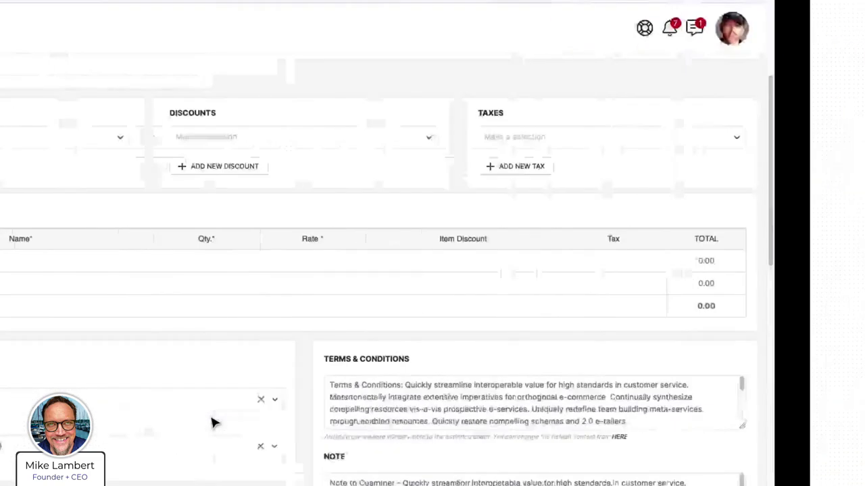
- Look at the Dynamic and Direct accumulating generator types, and close the chooser without creating a generator
{"action": "scroll", "coordinate": [236, 320], "scroll_direction": "up", "scroll_amount": 5}
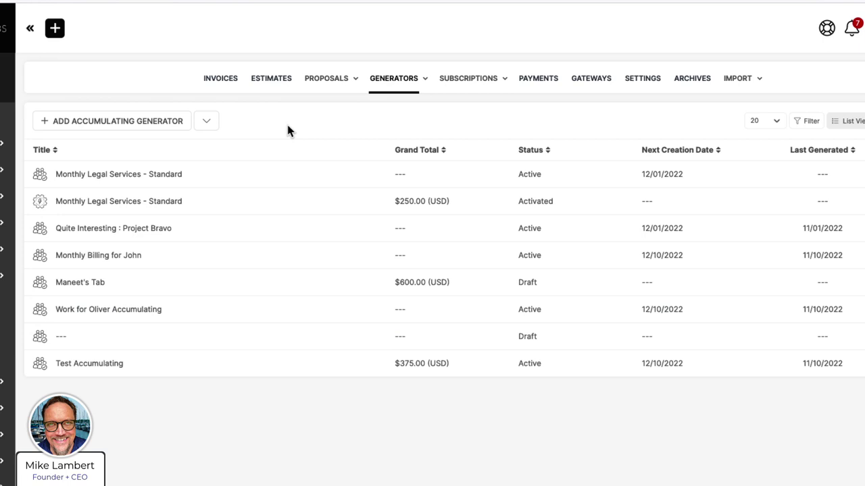
{"action": "left_click", "coordinate": [88, 124]}
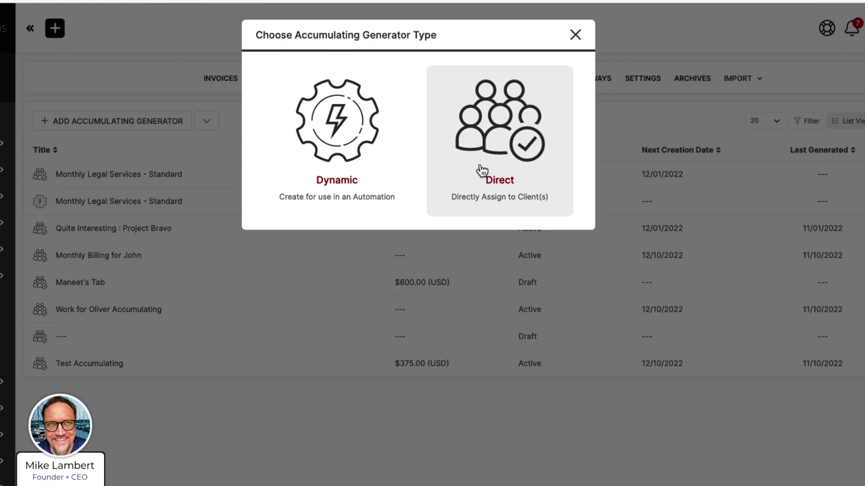
{"action": "left_click", "coordinate": [574, 36]}
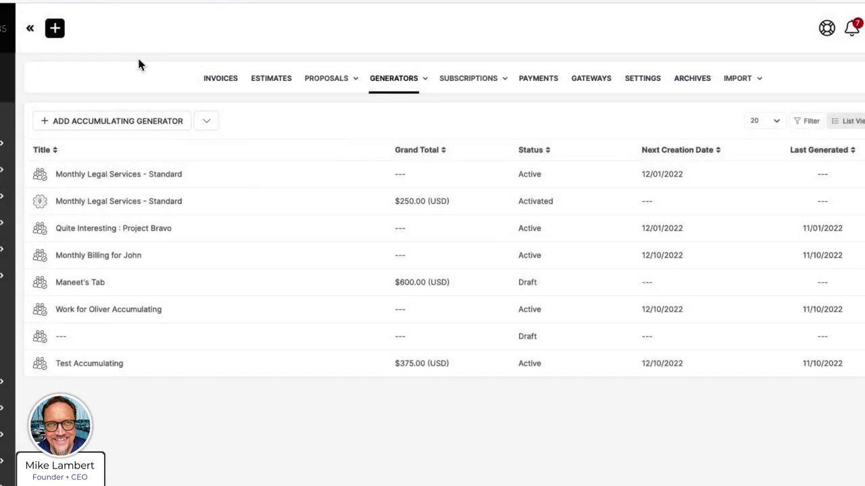
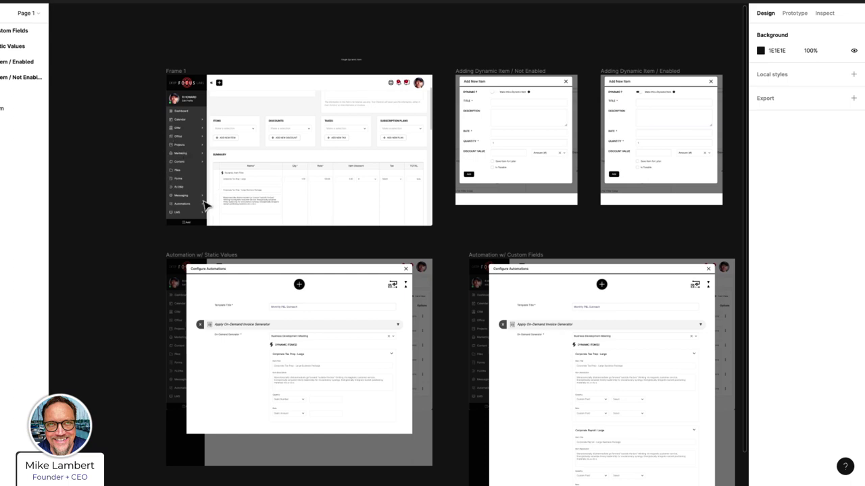
- In Figma, hide the editor interface and bring the Frame 1 mockup with the dynamic item summary into close view
{"action": "scroll", "coordinate": [253, 208], "scroll_direction": "up", "scroll_amount": 3}
{"action": "scroll", "coordinate": [254, 208], "scroll_direction": "up", "scroll_amount": 2}
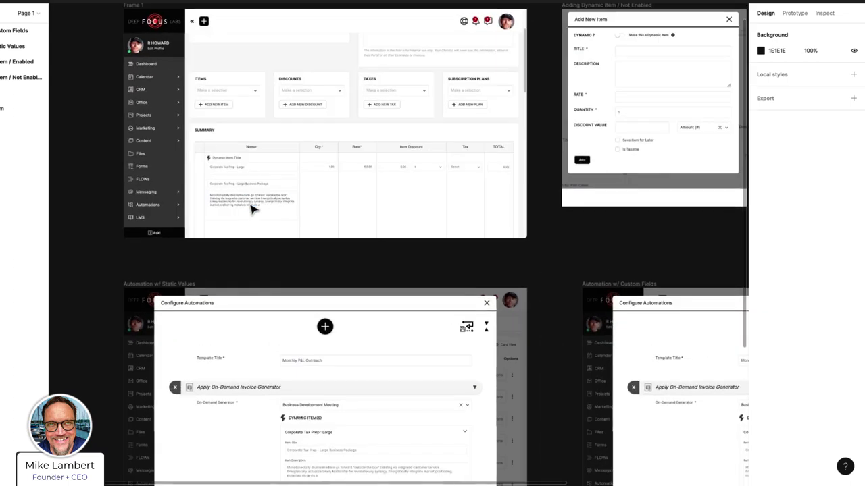
{"action": "key", "text": "ctrl+backslash"}
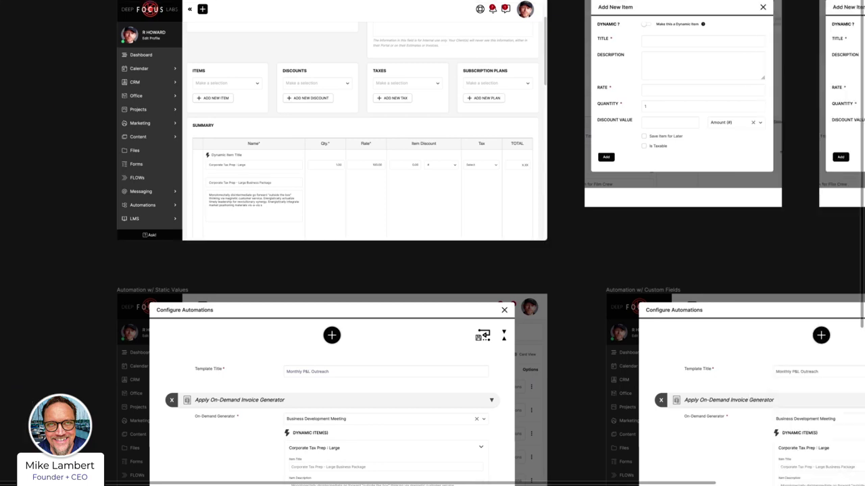
{"action": "left_click_drag", "start_coordinate": [2, 160], "coordinate": [52, 210]}
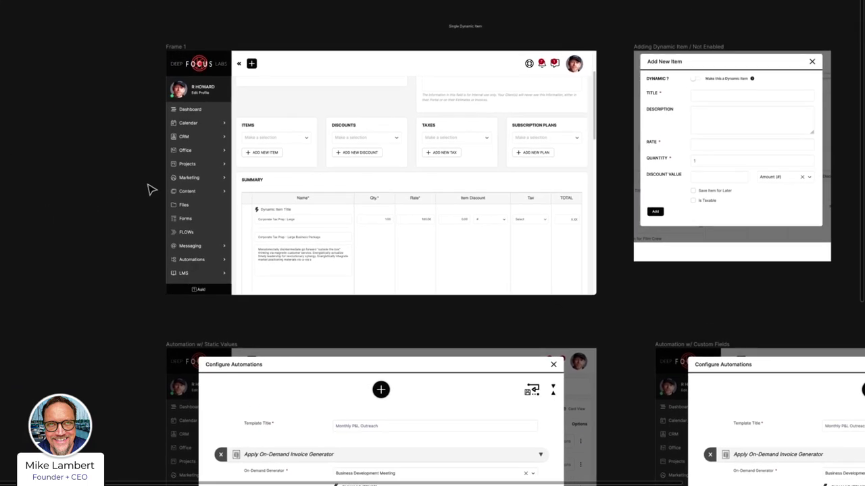
{"action": "scroll", "coordinate": [151, 190], "scroll_direction": "up", "scroll_amount": 3}
{"action": "left_click_drag", "start_coordinate": [151, 189], "coordinate": [0, 199]}
{"action": "scroll", "coordinate": [61, 201], "scroll_direction": "up", "scroll_amount": 3}
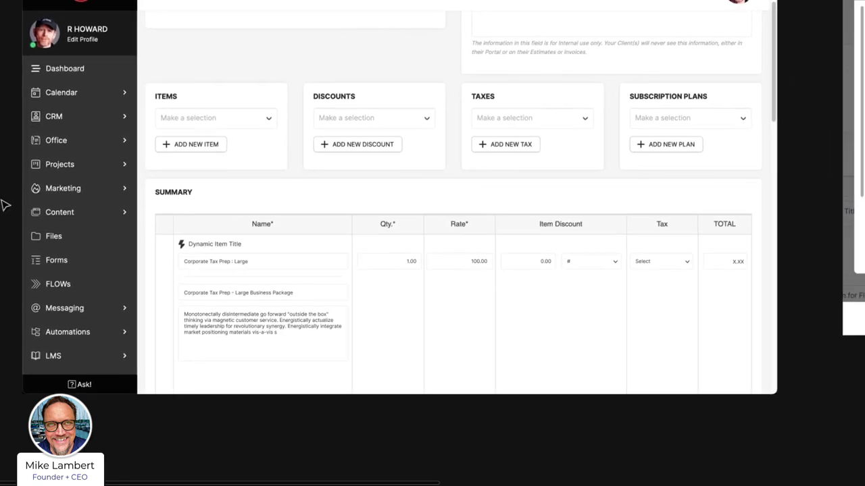
{"action": "scroll", "coordinate": [5, 215], "scroll_direction": "down", "scroll_amount": 2}
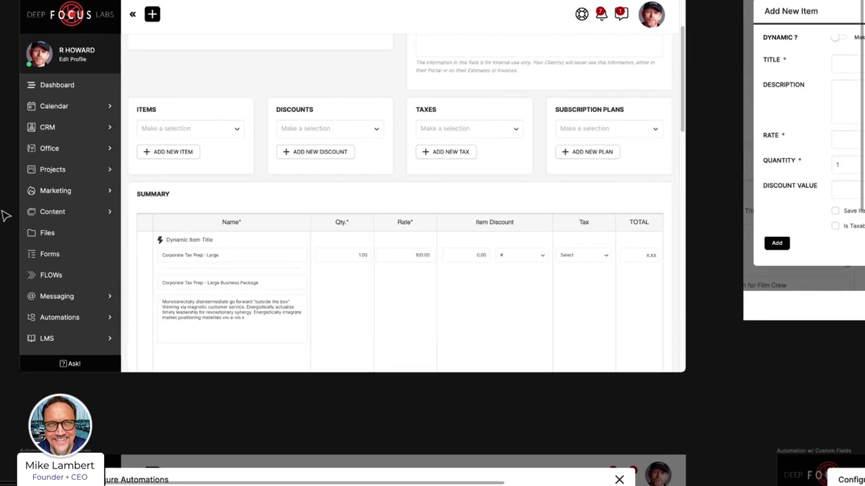
{"action": "scroll", "coordinate": [349, 131], "scroll_direction": "up", "scroll_amount": 1}
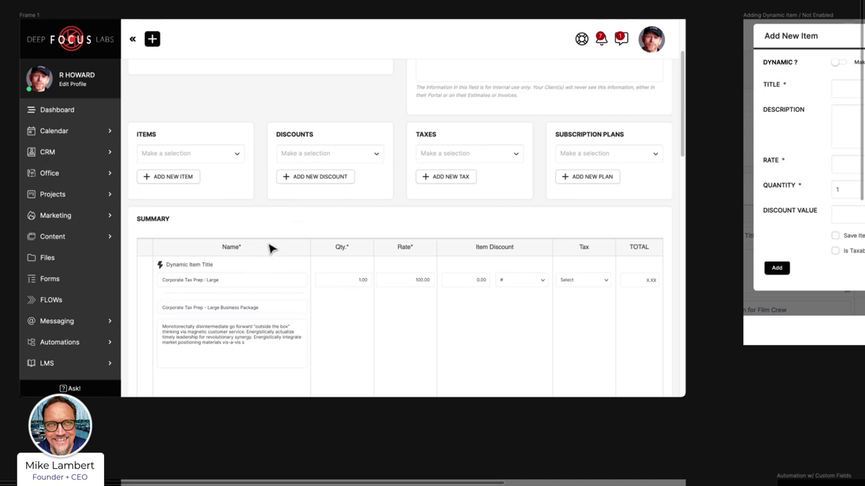
- Examine the dynamic item's title, description, quantity and rate fields in the Frame 1 summary table
{"action": "left_click", "coordinate": [248, 308]}
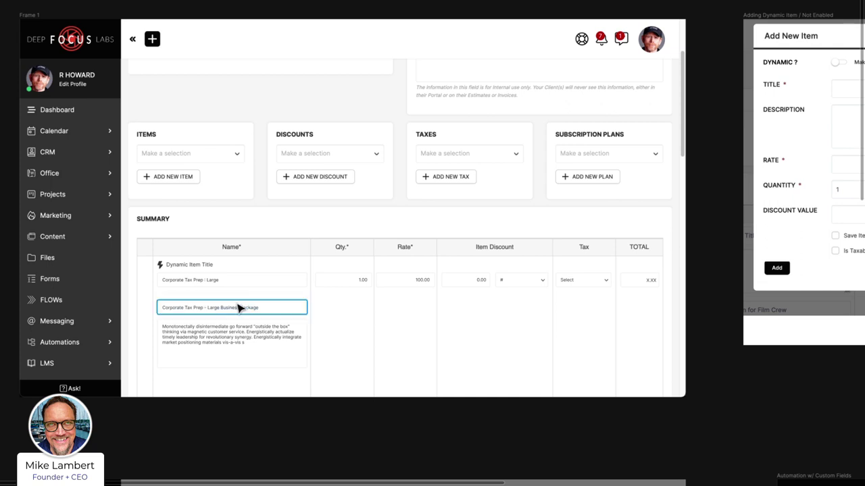
{"action": "triple_click", "coordinate": [234, 341]}
{"action": "left_click", "coordinate": [361, 284]}
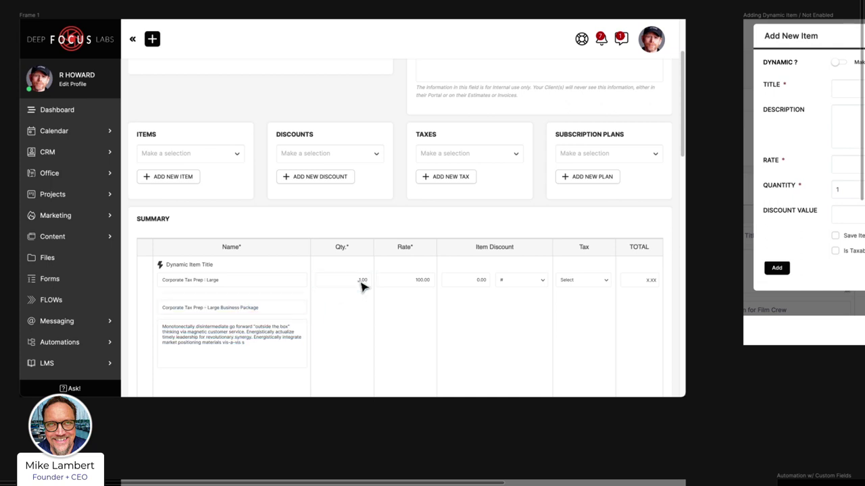
{"action": "double_click", "coordinate": [422, 280]}
{"action": "triple_click", "coordinate": [249, 356]}
{"action": "left_click", "coordinate": [249, 356]}
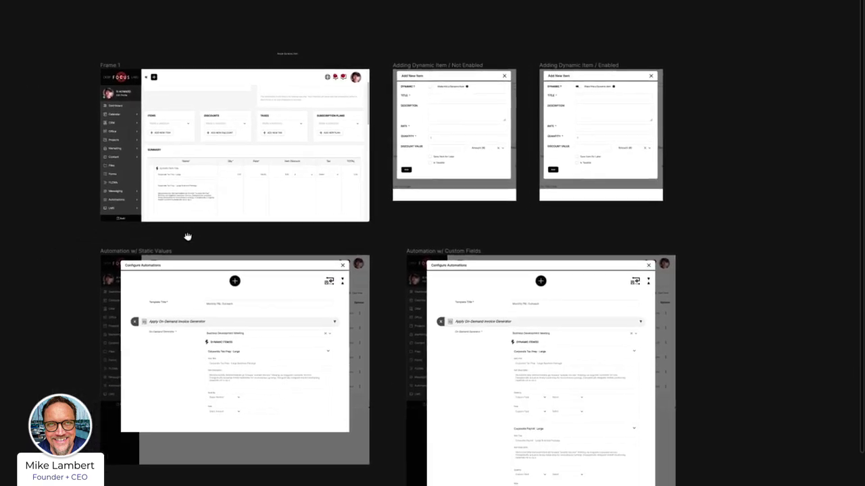
- Examine the Corporate Tax Prep : Large item fields in the Automation w/ Static Values mockup
{"action": "scroll", "coordinate": [179, 389], "scroll_direction": "up", "scroll_amount": 5}
{"action": "scroll", "coordinate": [160, 381], "scroll_direction": "down", "scroll_amount": 1}
{"action": "left_click_drag", "start_coordinate": [141, 361], "coordinate": [176, 275]}
{"action": "scroll", "coordinate": [205, 277], "scroll_direction": "up", "scroll_amount": 3}
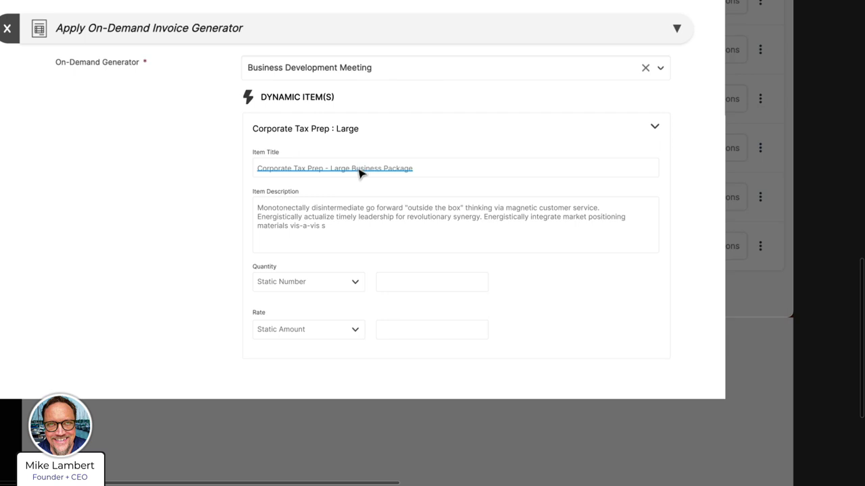
{"action": "left_click", "coordinate": [348, 170]}
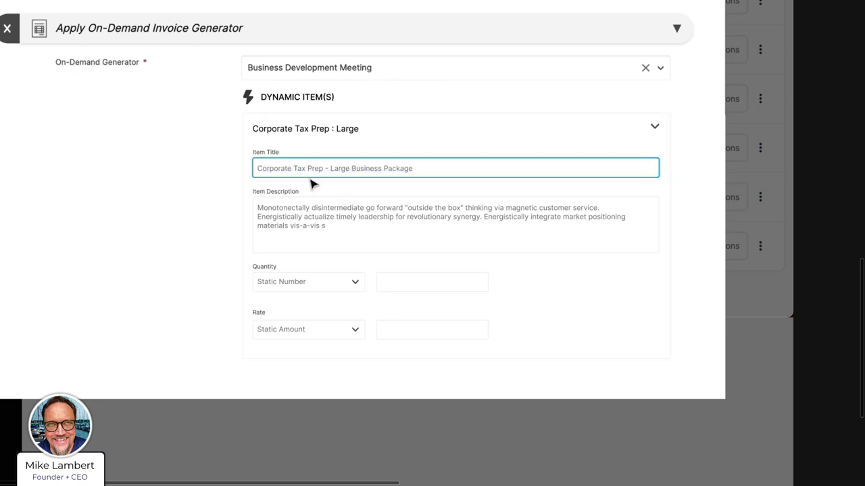
{"action": "left_click", "coordinate": [267, 185]}
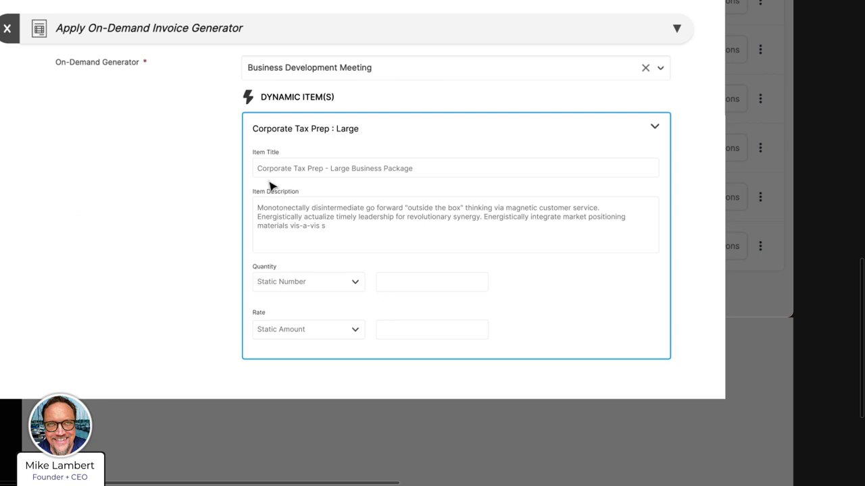
{"action": "left_click", "coordinate": [284, 175]}
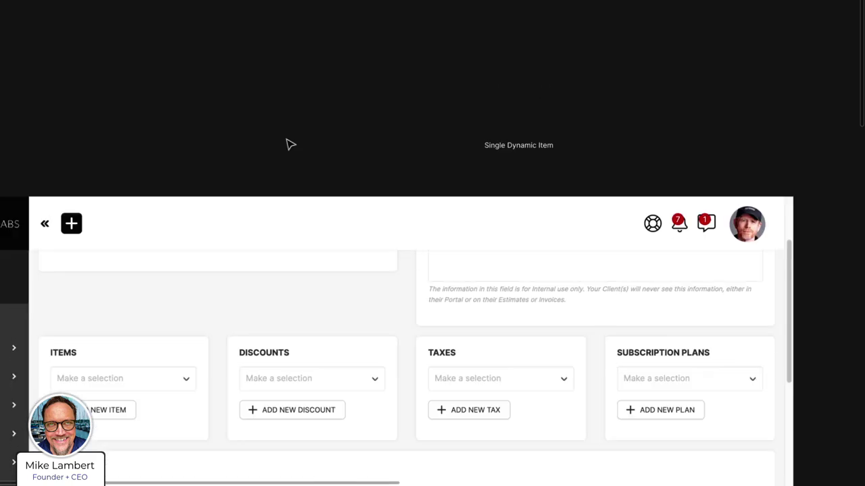
- Compare the dynamic item's name, title and description in the Frame 1 summary with its fields in the automation mockup
{"action": "left_click", "coordinate": [131, 209]}
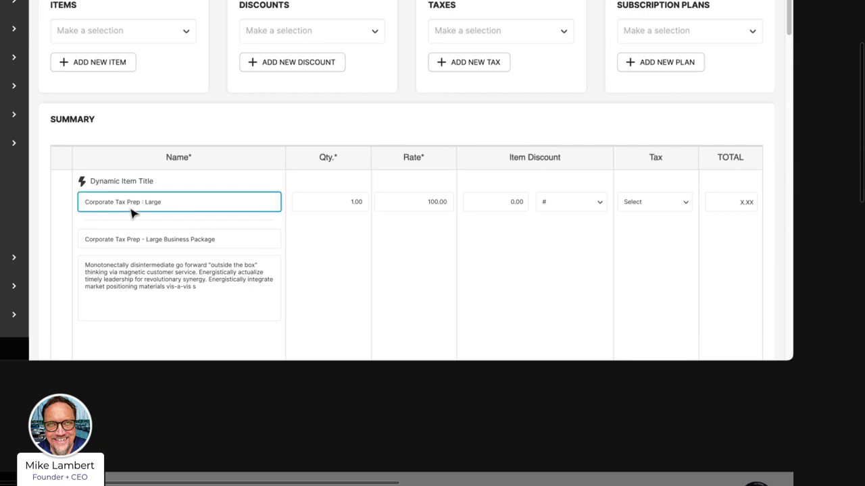
{"action": "left_click", "coordinate": [94, 243]}
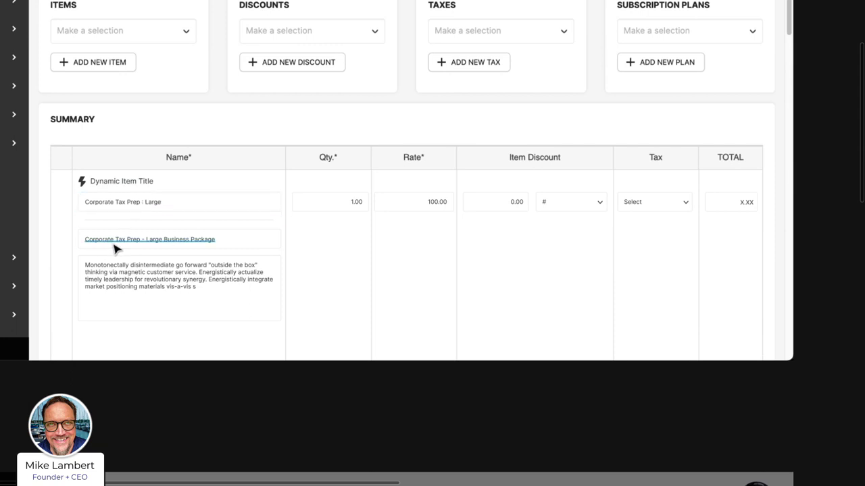
{"action": "left_click", "coordinate": [115, 278]}
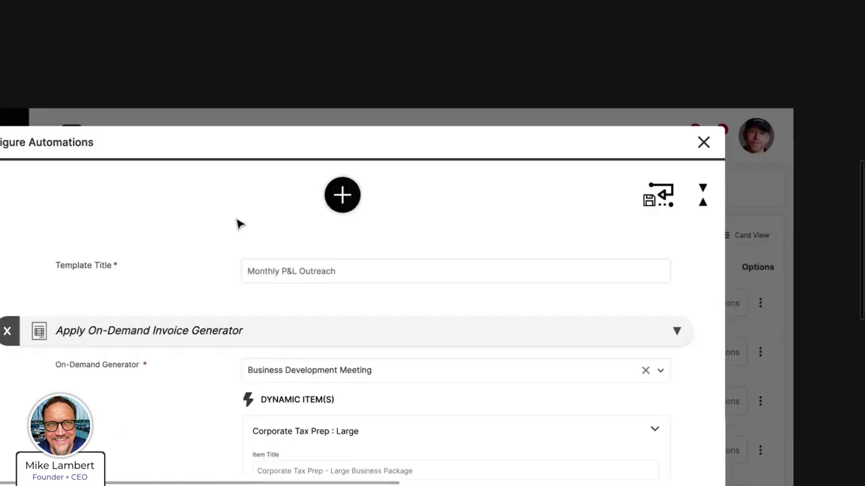
{"action": "scroll", "coordinate": [238, 222], "scroll_direction": "down", "scroll_amount": 4}
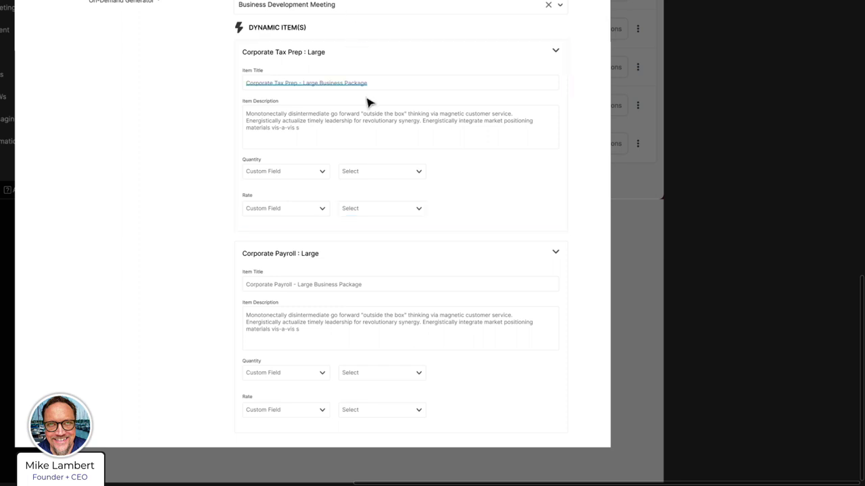
- Examine the custom-field Quantity and Rate options in the automation mockup and locate the Adding Dynamic Item mockups
{"action": "left_click", "coordinate": [342, 200]}
{"action": "left_click", "coordinate": [299, 209]}
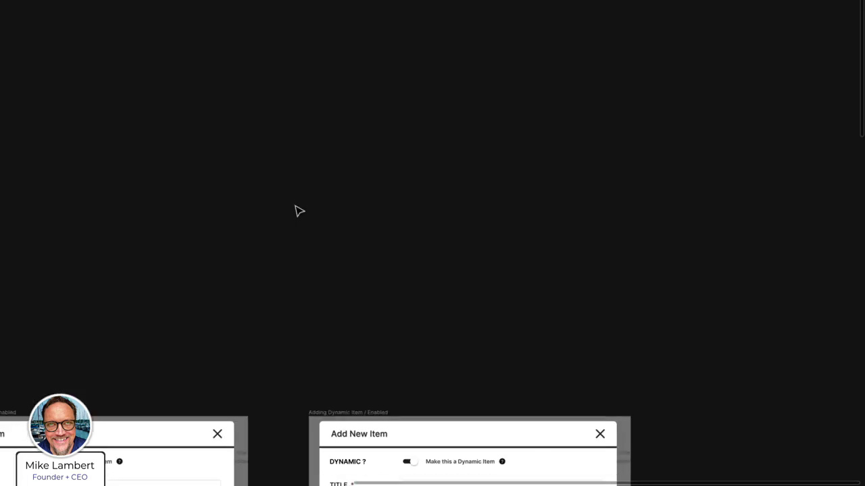
{"action": "scroll", "coordinate": [299, 212], "scroll_direction": "down", "scroll_amount": 10}
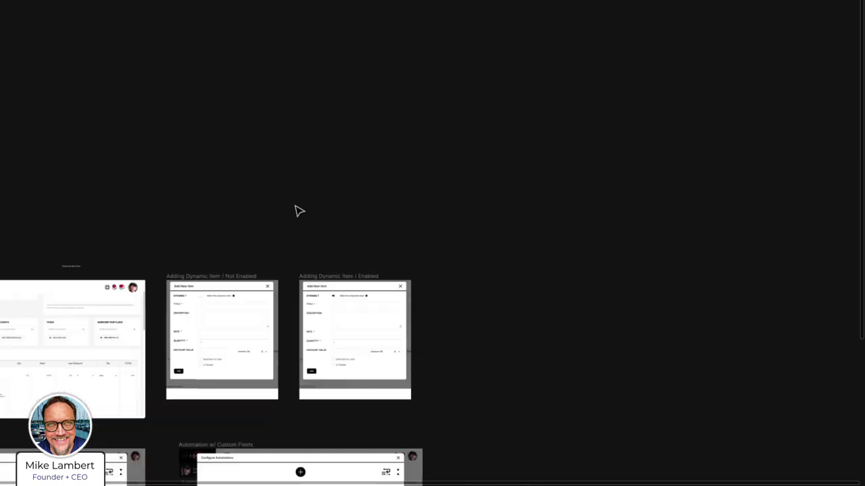
{"action": "scroll", "coordinate": [318, 215], "scroll_direction": "up", "scroll_amount": 10}
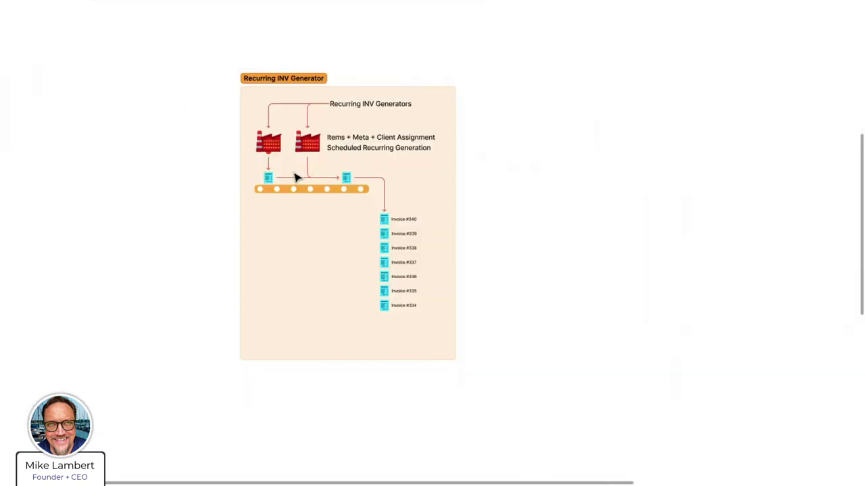
- Bring the On-Demand INV Generator diagram on the Invoice Generators board into close view
{"action": "scroll", "coordinate": [239, 146], "scroll_direction": "left", "scroll_amount": 6}
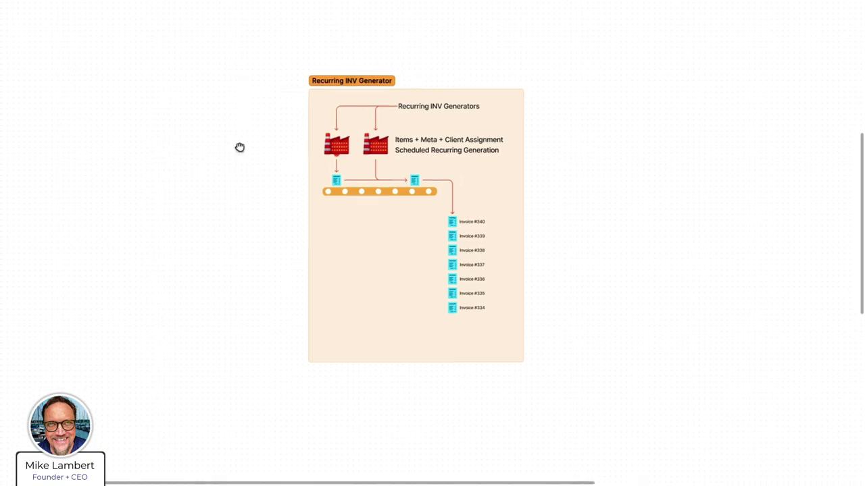
{"action": "scroll", "coordinate": [258, 179], "scroll_direction": "left", "scroll_amount": 3}
{"action": "scroll", "coordinate": [328, 174], "scroll_direction": "up", "scroll_amount": 2}
{"action": "scroll", "coordinate": [250, 209], "scroll_direction": "left", "scroll_amount": 4}
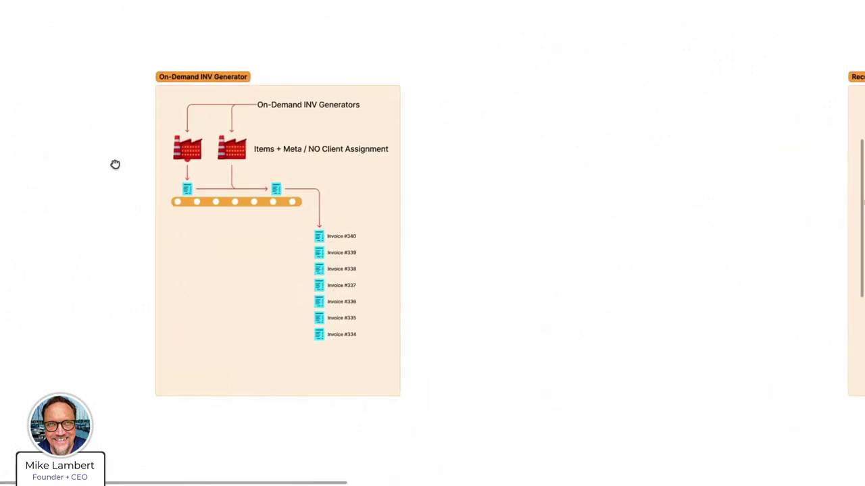
{"action": "scroll", "coordinate": [183, 168], "scroll_direction": "up", "scroll_amount": 5}
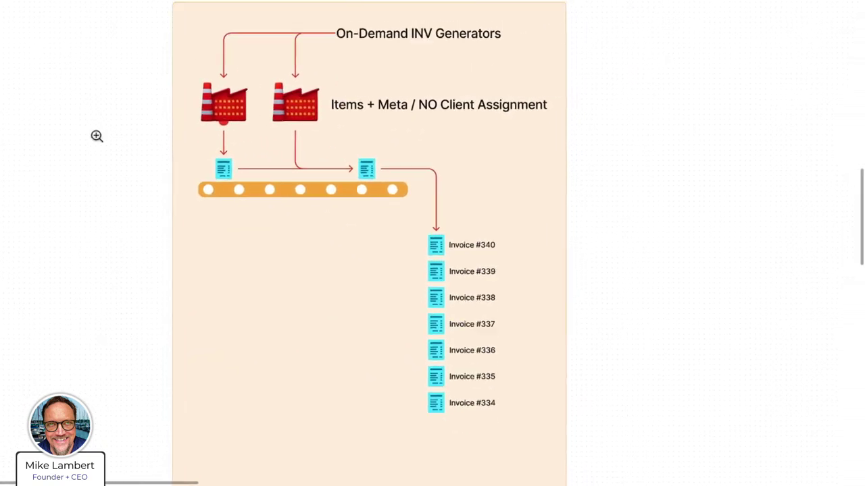
{"action": "scroll", "coordinate": [149, 151], "scroll_direction": "left", "scroll_amount": 1}
{"action": "scroll", "coordinate": [149, 151], "scroll_direction": "up", "scroll_amount": 1}
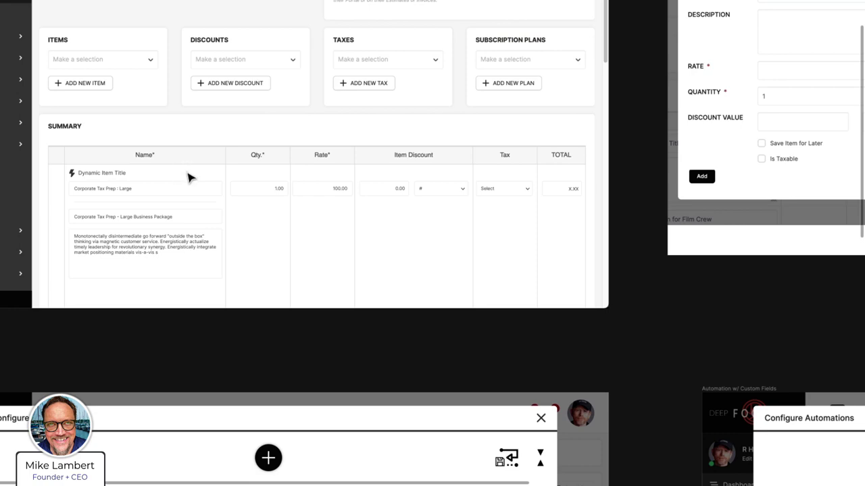
- Examine the dynamic item in the Summary table and the Corporate Tax Prep and Corporate Payroll fields in the automation mockups
{"action": "left_click", "coordinate": [327, 192]}
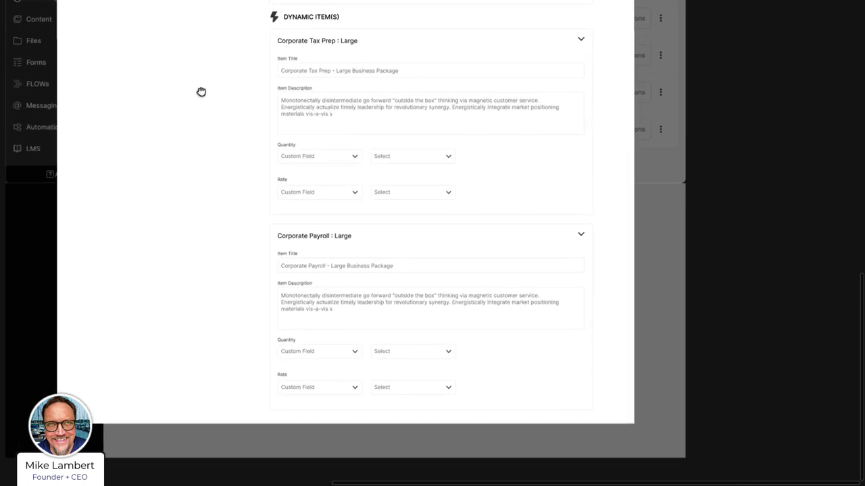
{"action": "left_click", "coordinate": [351, 260]}
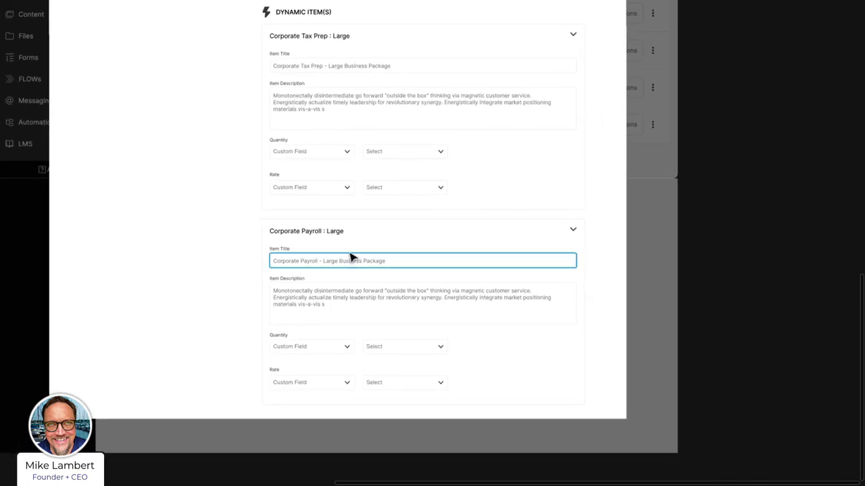
{"action": "left_click", "coordinate": [314, 189]}
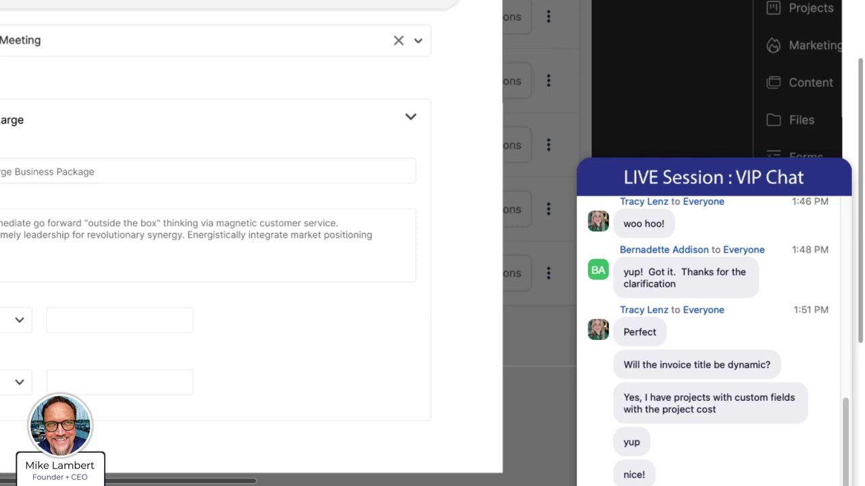
{"action": "scroll", "coordinate": [421, 244], "scroll_direction": "right", "scroll_amount": 1}
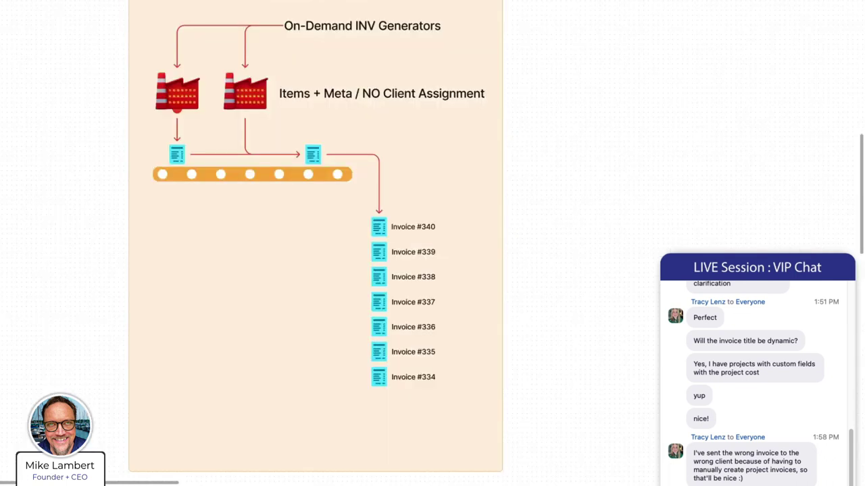
- Survey all the generator diagrams on the Invoice Generators board, from the On-Demand to the Direct INV Generator
{"action": "scroll", "coordinate": [432, 203], "scroll_direction": "down", "scroll_amount": 5}
{"action": "left_click_drag", "start_coordinate": [749, 139], "coordinate": [471, 145]}
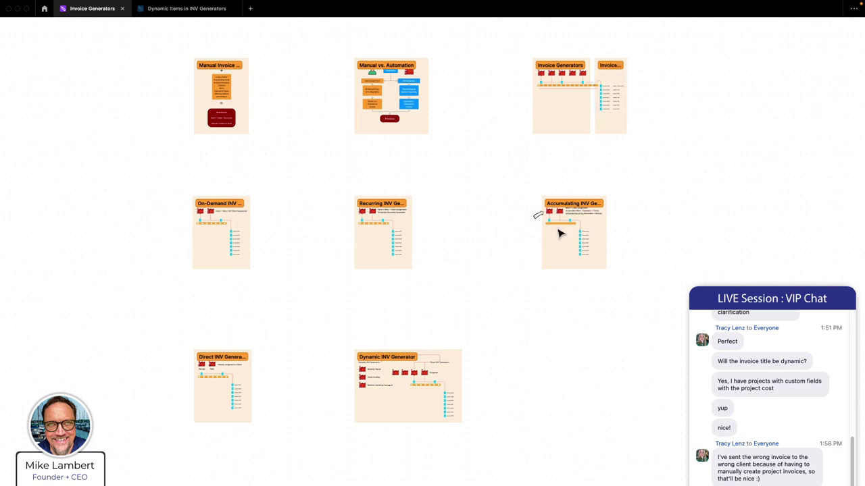
{"action": "scroll", "coordinate": [209, 409], "scroll_direction": "up", "scroll_amount": 5}
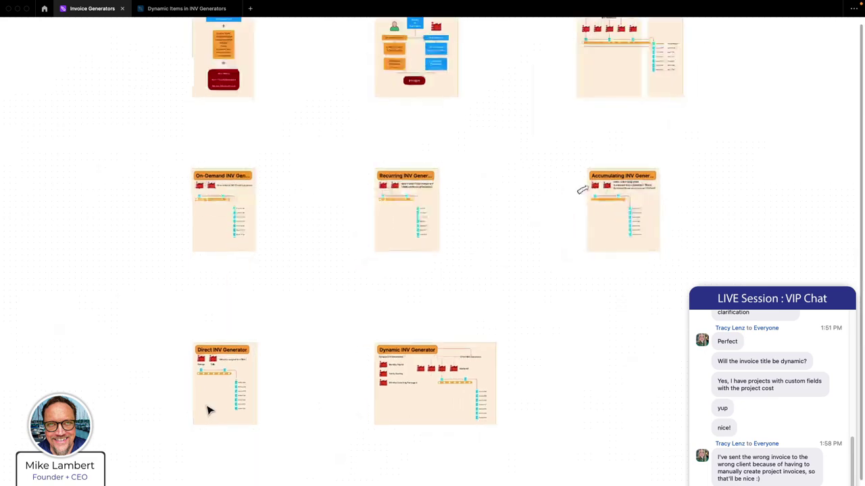